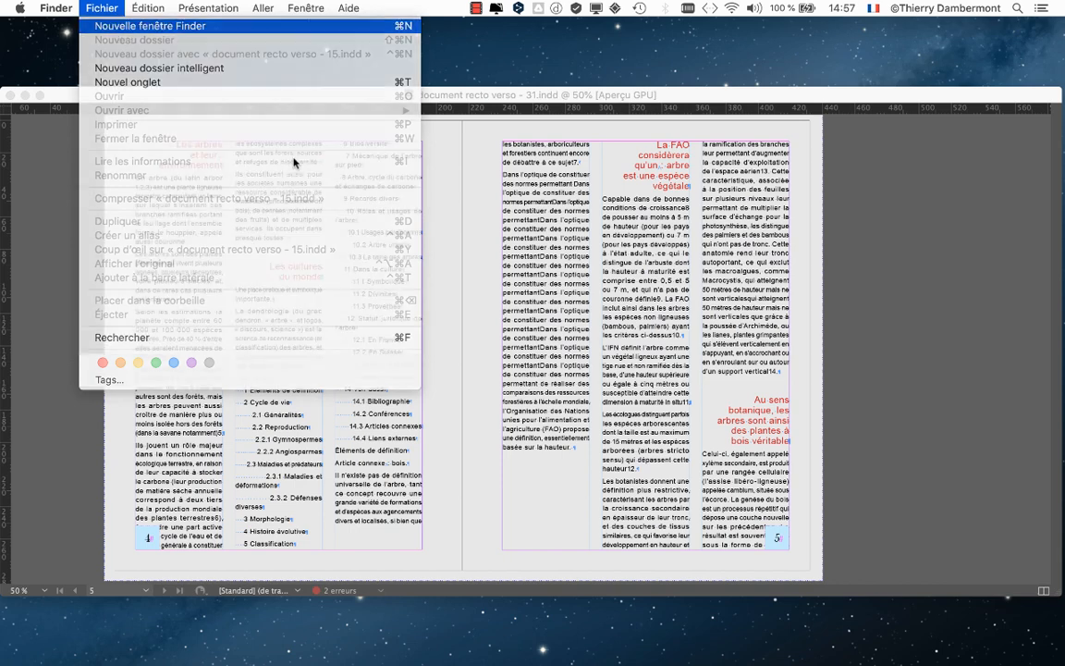
# Open the Links folder inside docs session 2 and display its images as enlarged icons.
pyautogui.click(139, 224)
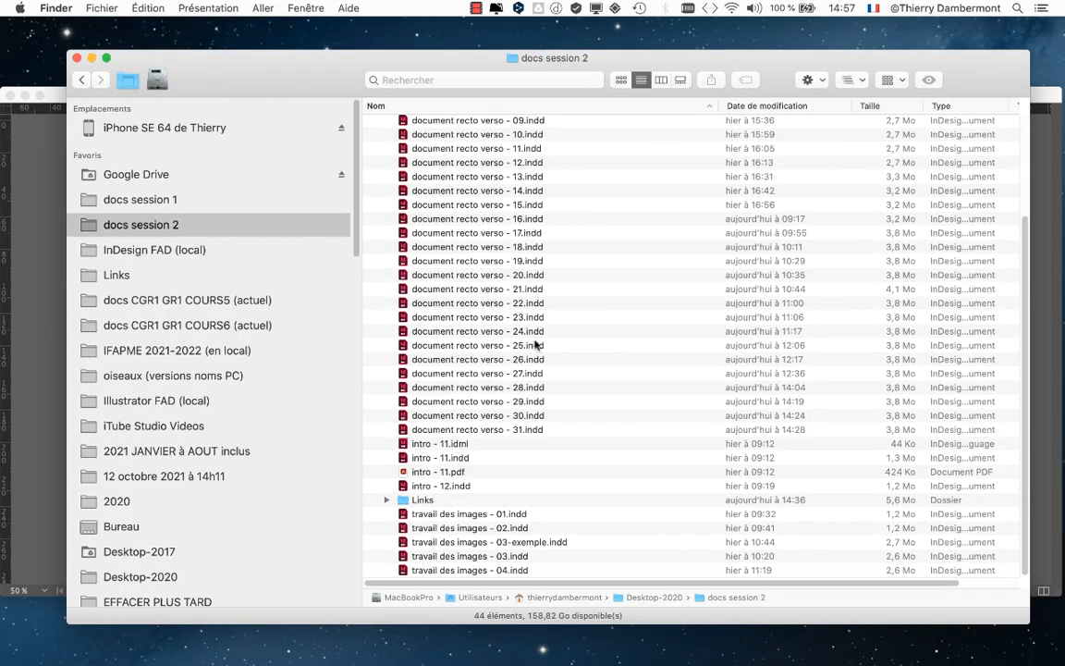
pyautogui.doubleClick(450, 501)
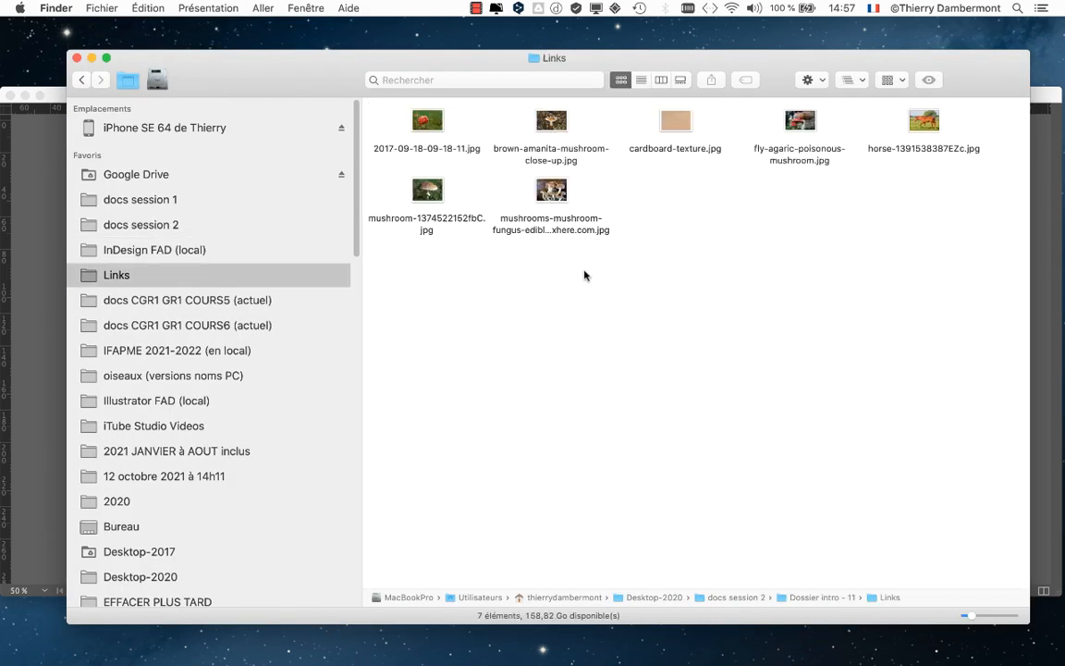
pyautogui.click(640, 85)
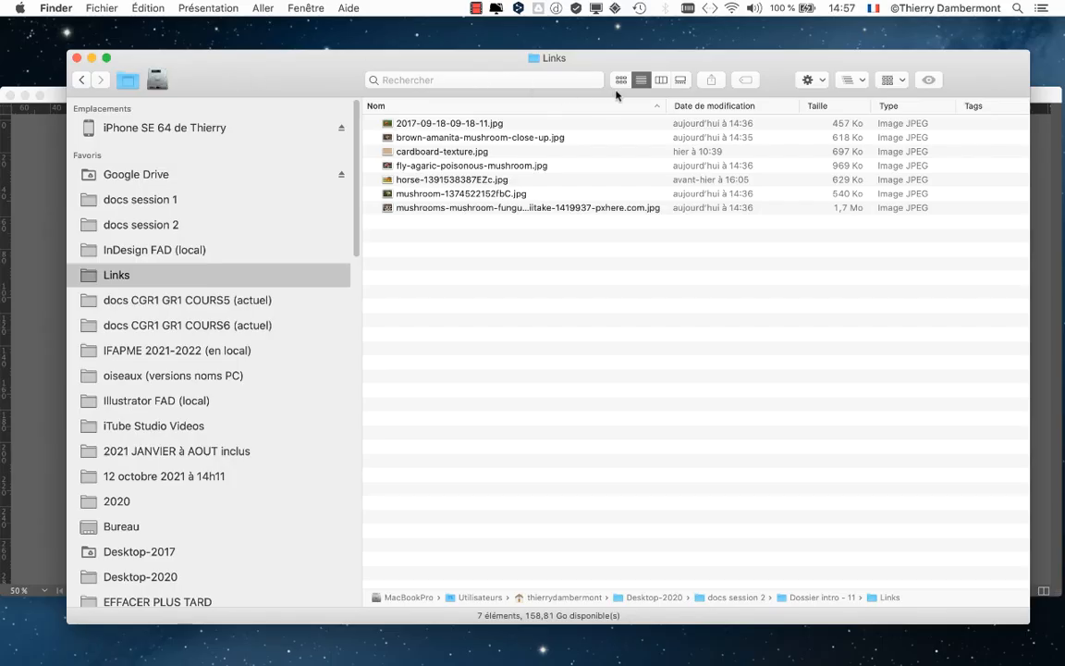
pyautogui.click(621, 80)
pyautogui.moveTo(979, 618); pyautogui.dragTo(991, 615)
# Look over the five mushroom images in the Links folder and close the Finder window.
pyautogui.click(436, 170)
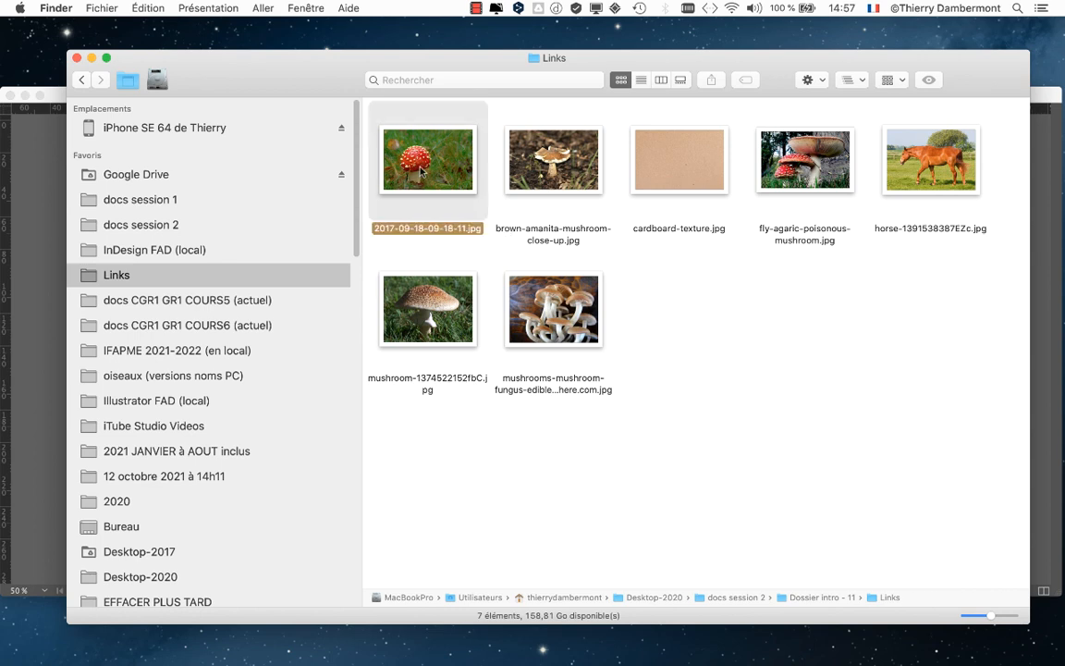
pyautogui.click(555, 167)
pyautogui.click(795, 175)
pyautogui.click(561, 311)
pyautogui.click(428, 310)
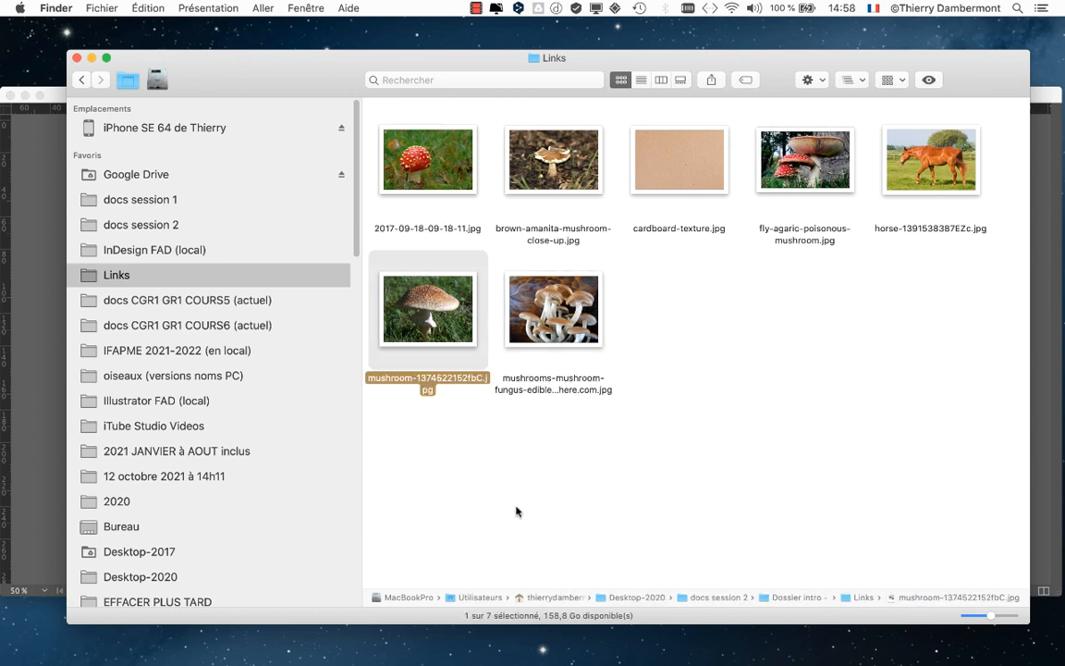
pyautogui.click(516, 508)
pyautogui.click(78, 59)
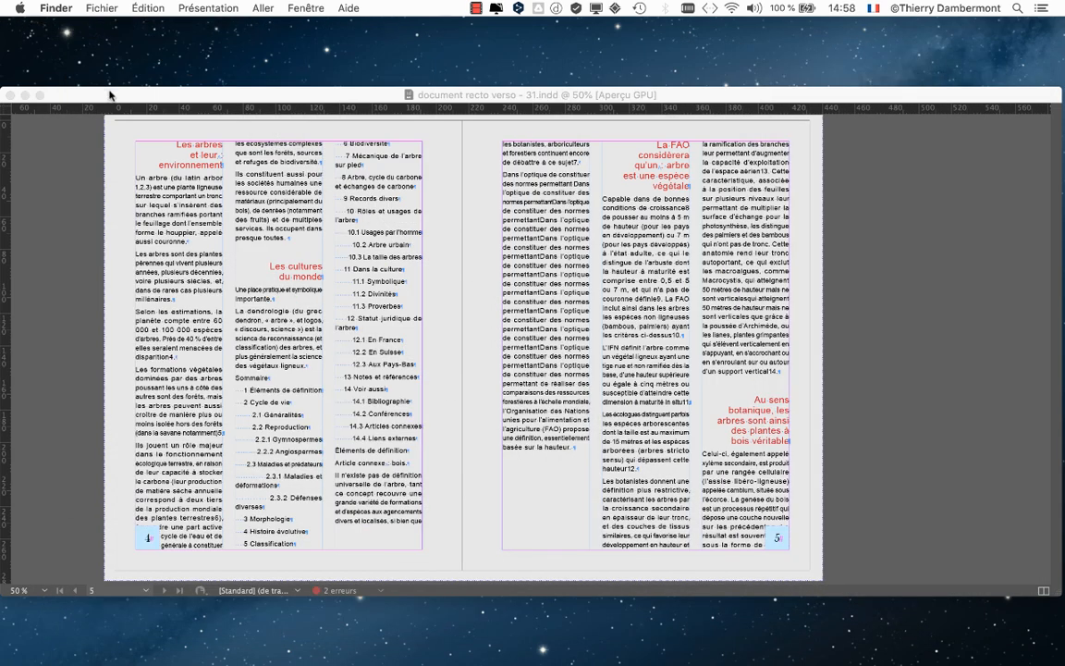
# Switch to InDesign, display the Calques panel over the document and shorten it to fit its layer list.
pyautogui.click(107, 94)
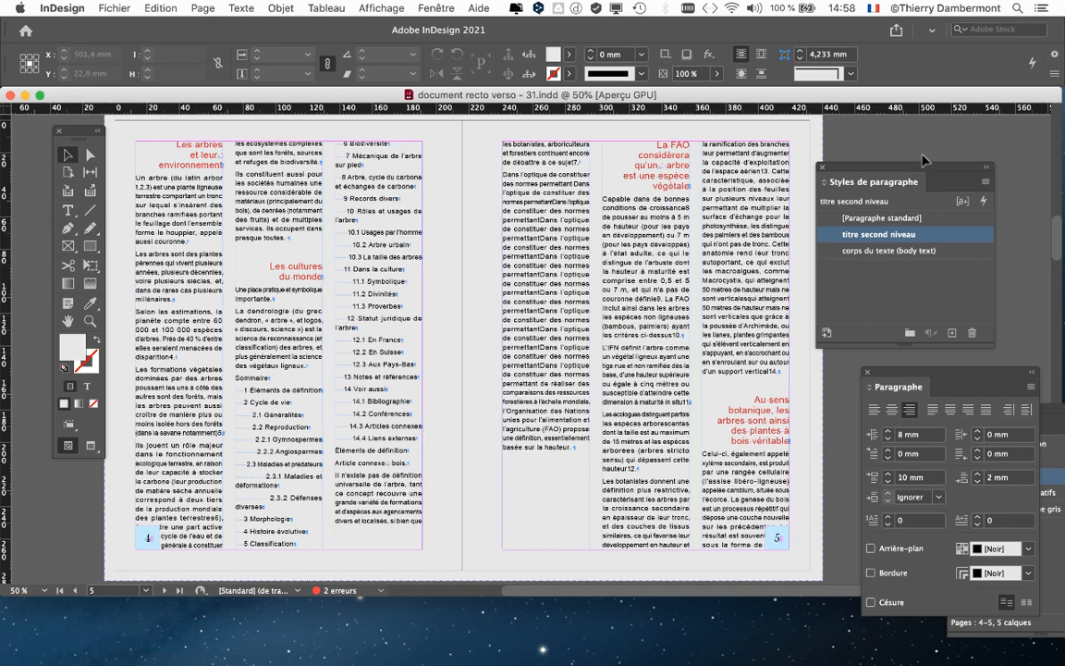
pyautogui.click(435, 8)
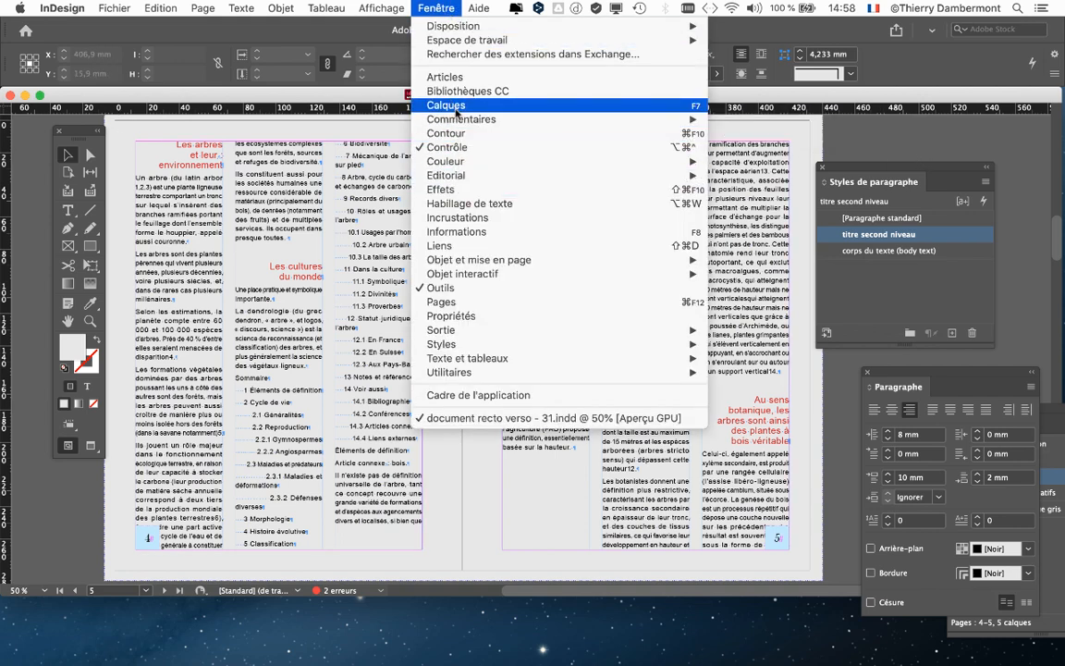
pyautogui.click(449, 105)
pyautogui.moveTo(1010, 413); pyautogui.dragTo(596, 158)
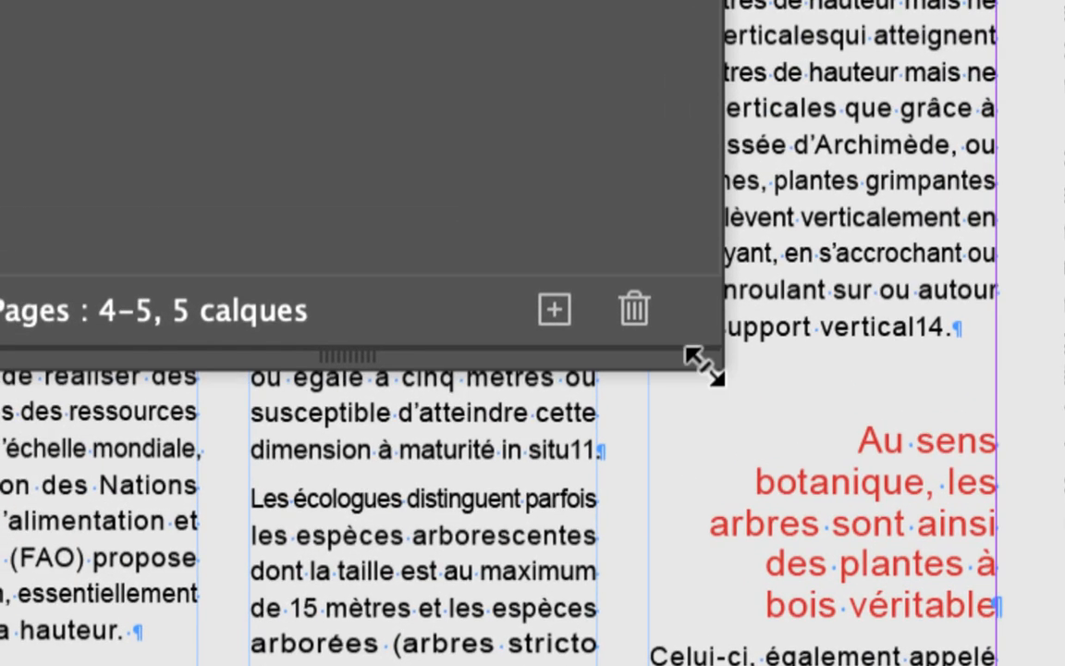
pyautogui.moveTo(705, 368); pyautogui.dragTo(709, 109)
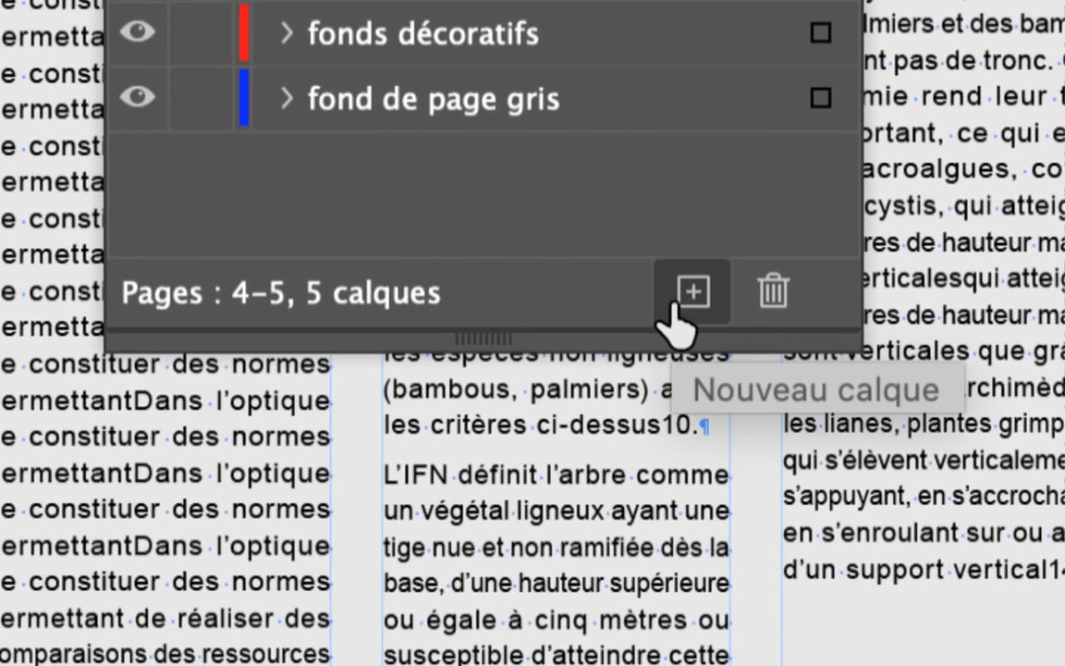
# Create a new layer directly above the texte layer and name it "images flottantes".
pyautogui.click(673, 306)
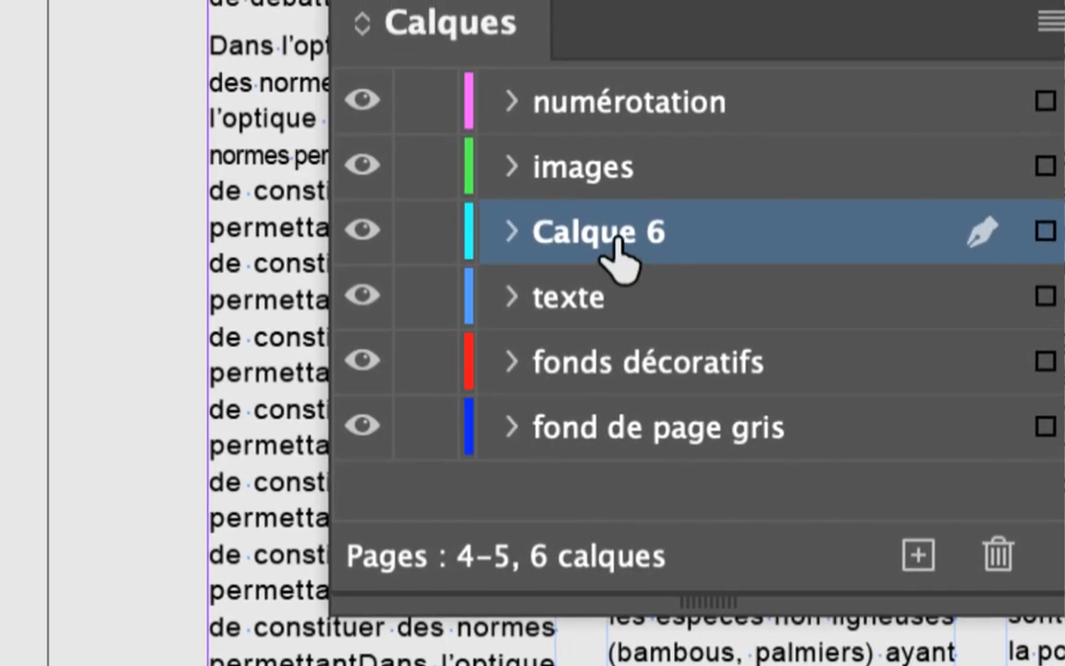
pyautogui.doubleClick(612, 243)
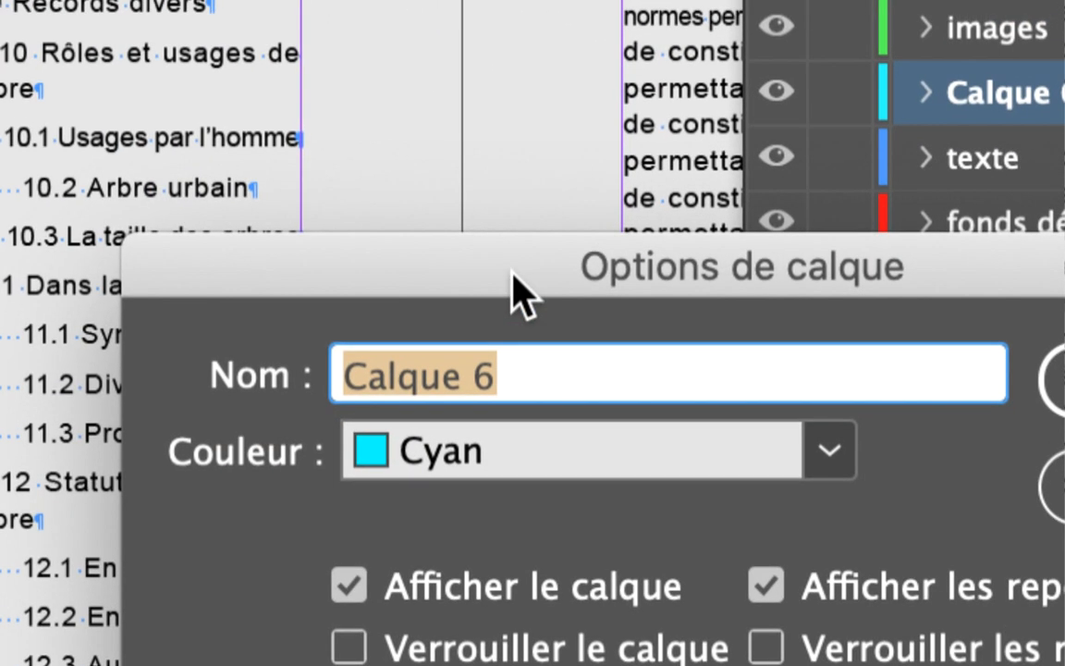
pyautogui.write('images flotta')
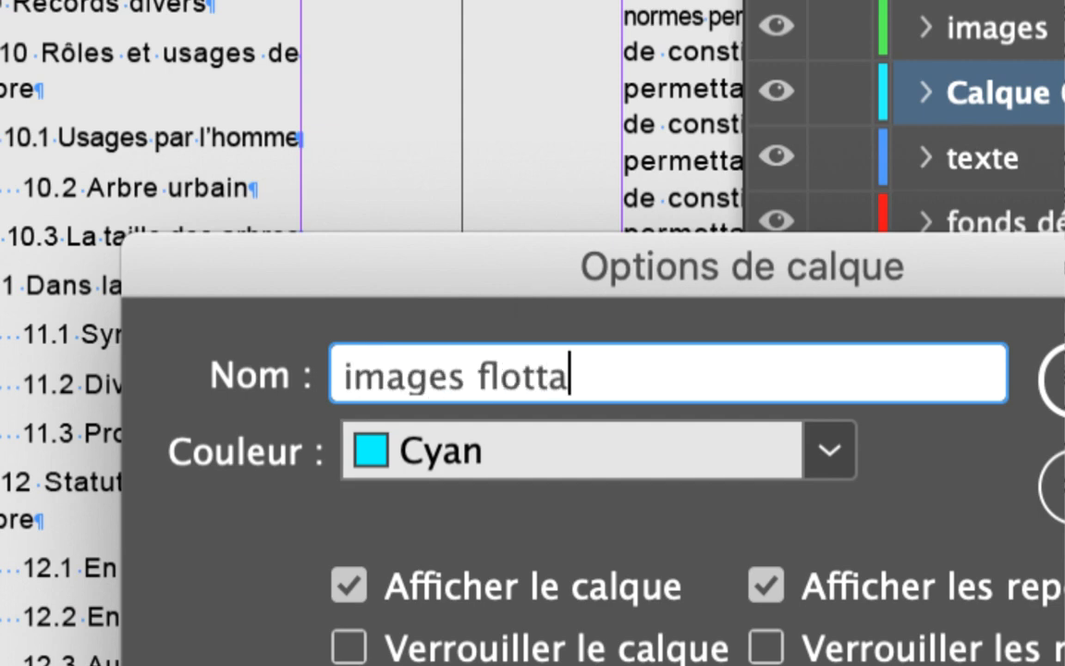
pyautogui.write('ntes')
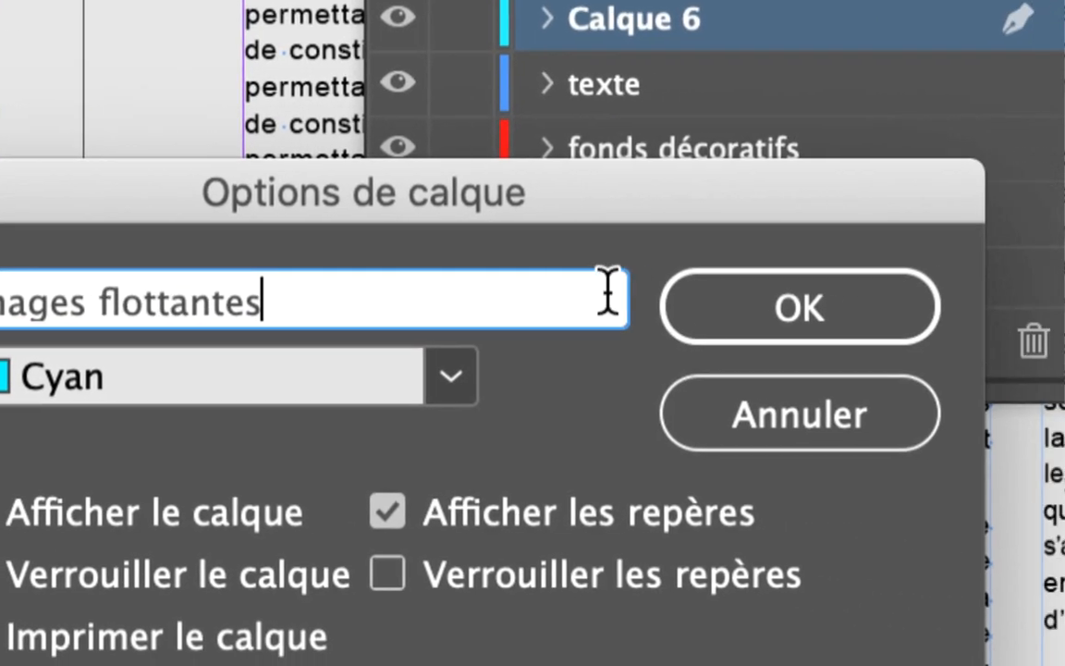
pyautogui.click(680, 308)
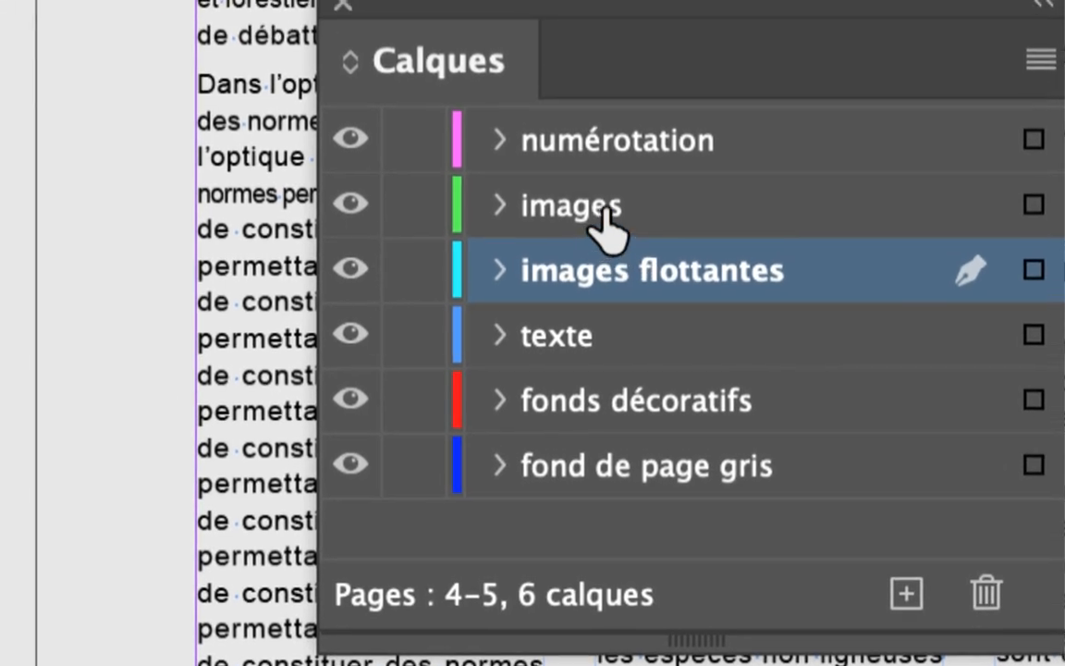
# Try moving the images flottantes layer below the texte layer and return it directly above texte.
pyautogui.click(601, 211)
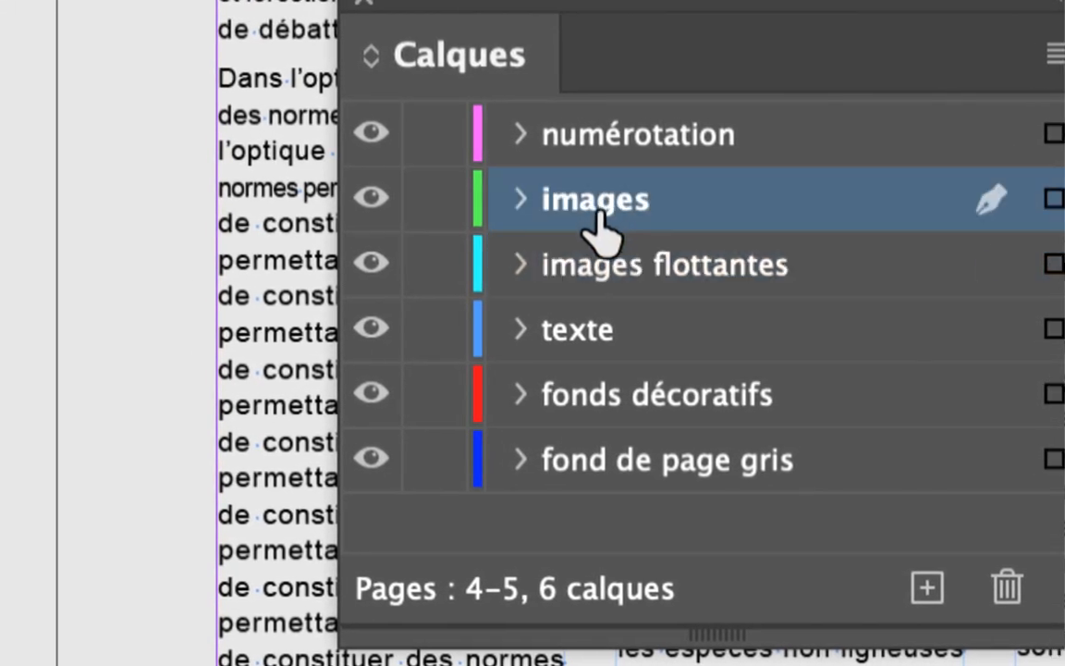
pyautogui.click(599, 236)
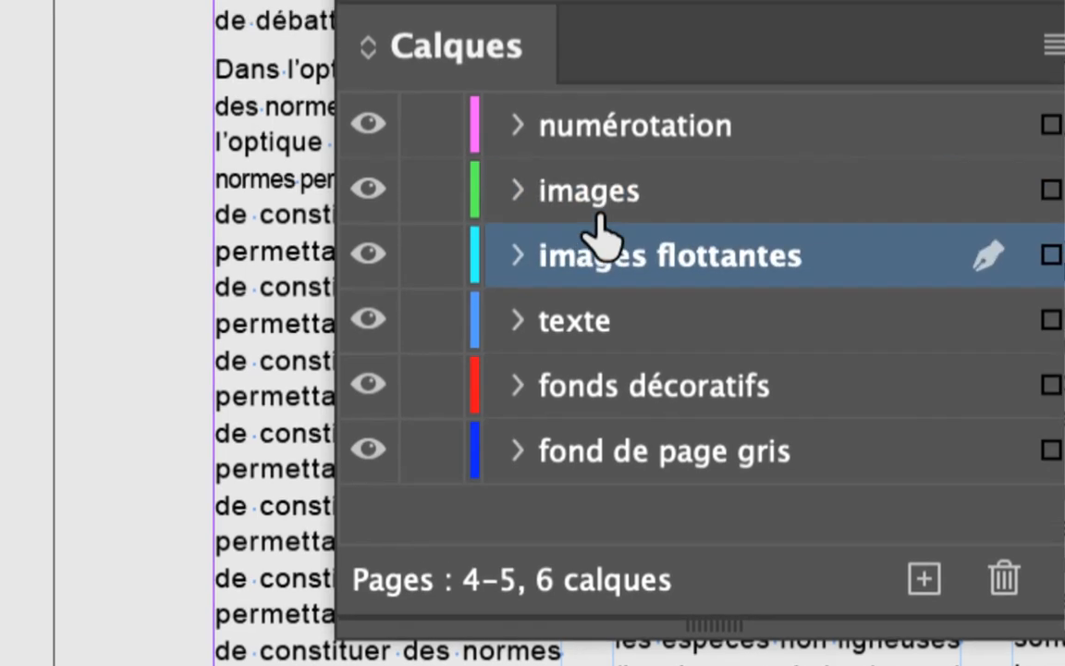
pyautogui.click(601, 210)
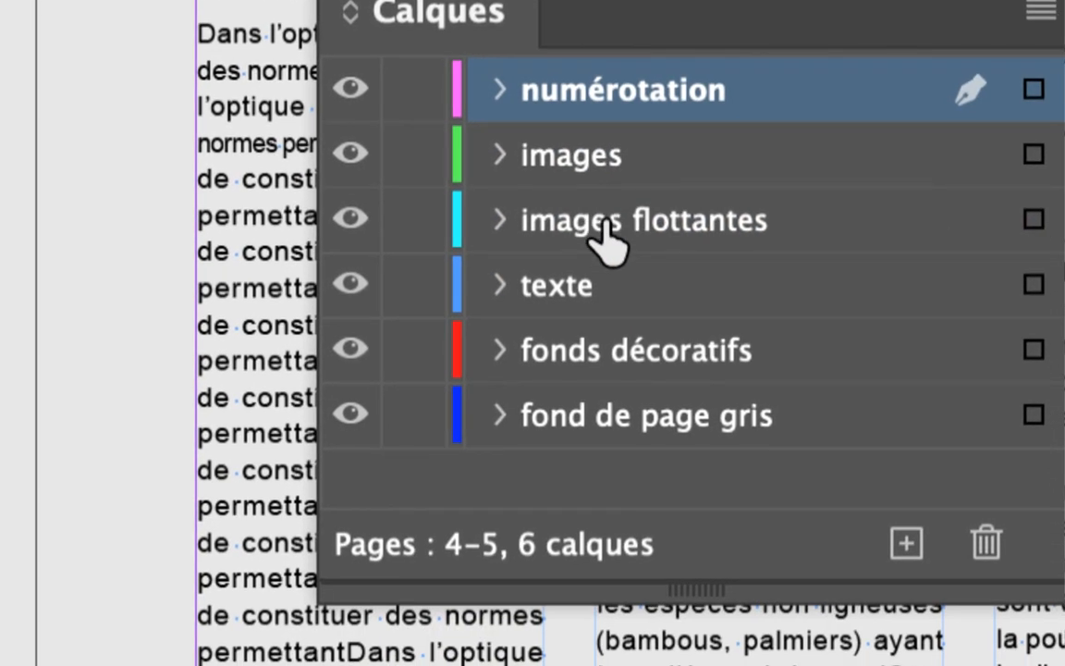
pyautogui.click(603, 239)
pyautogui.click(606, 103)
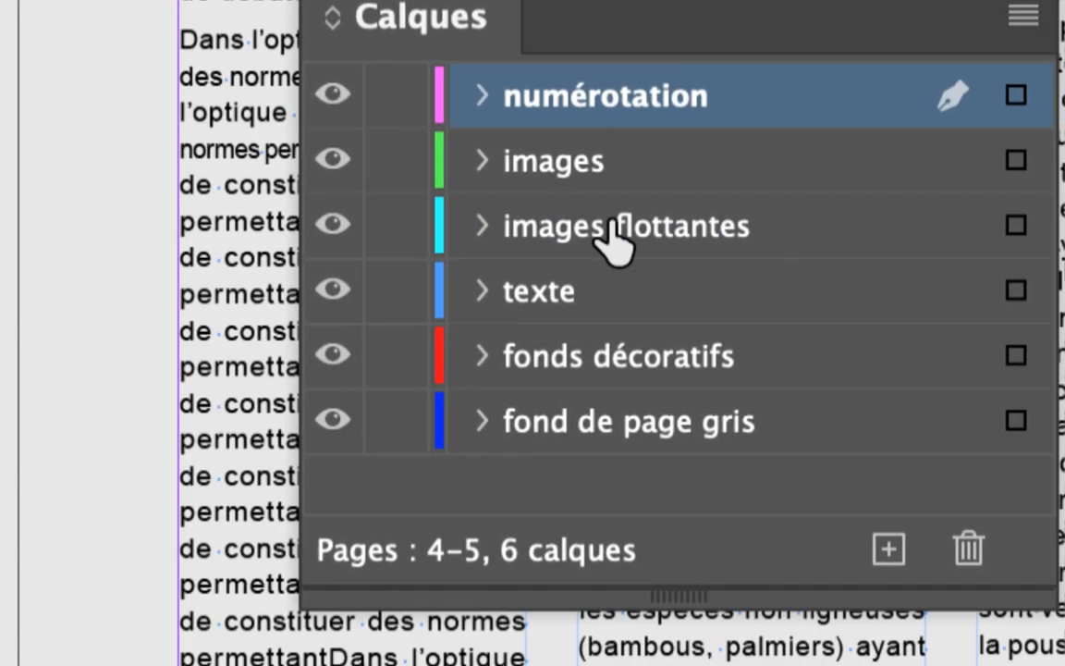
pyautogui.click(610, 282)
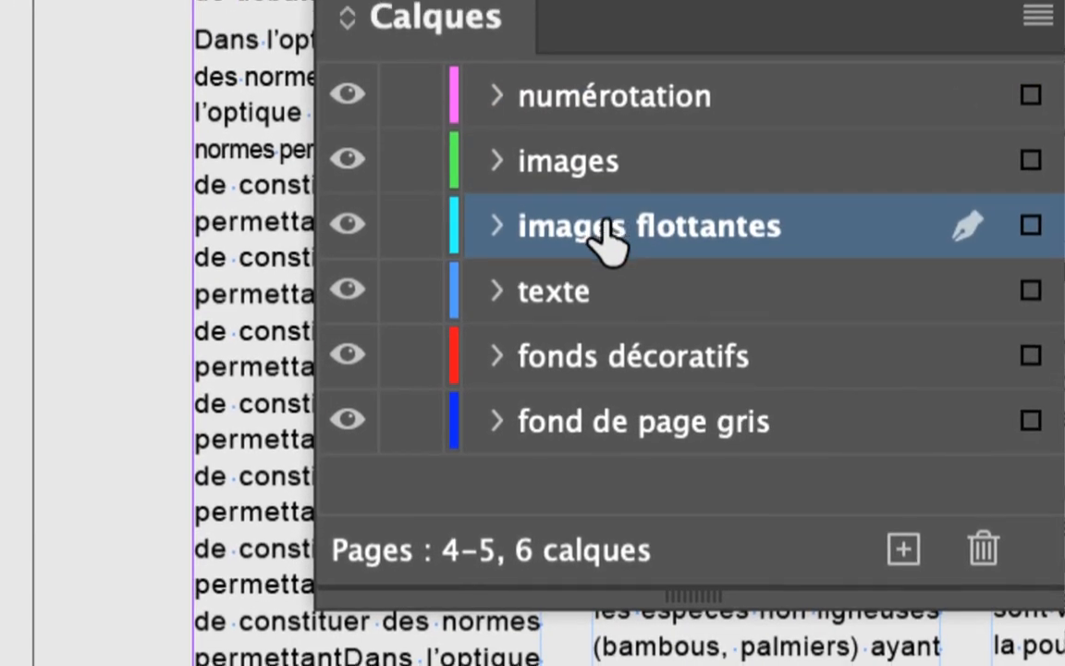
pyautogui.moveTo(601, 238); pyautogui.dragTo(603, 314)
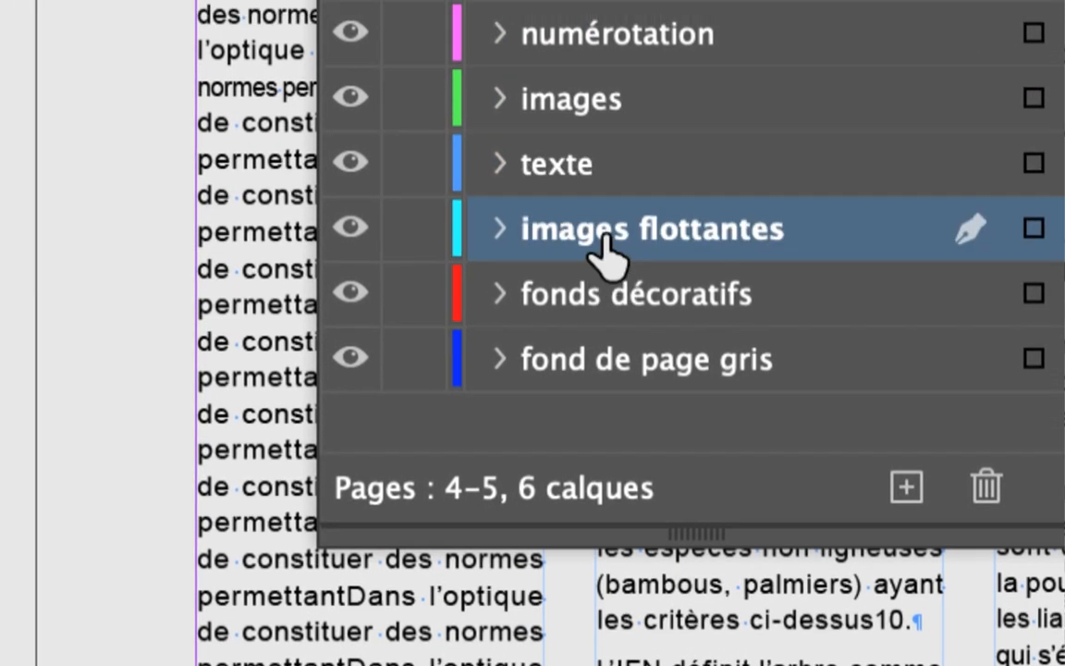
pyautogui.moveTo(605, 254)
pyautogui.mouseDown()
pyautogui.moveTo(607, 219)
pyautogui.moveTo(608, 237)
pyautogui.mouseUp()
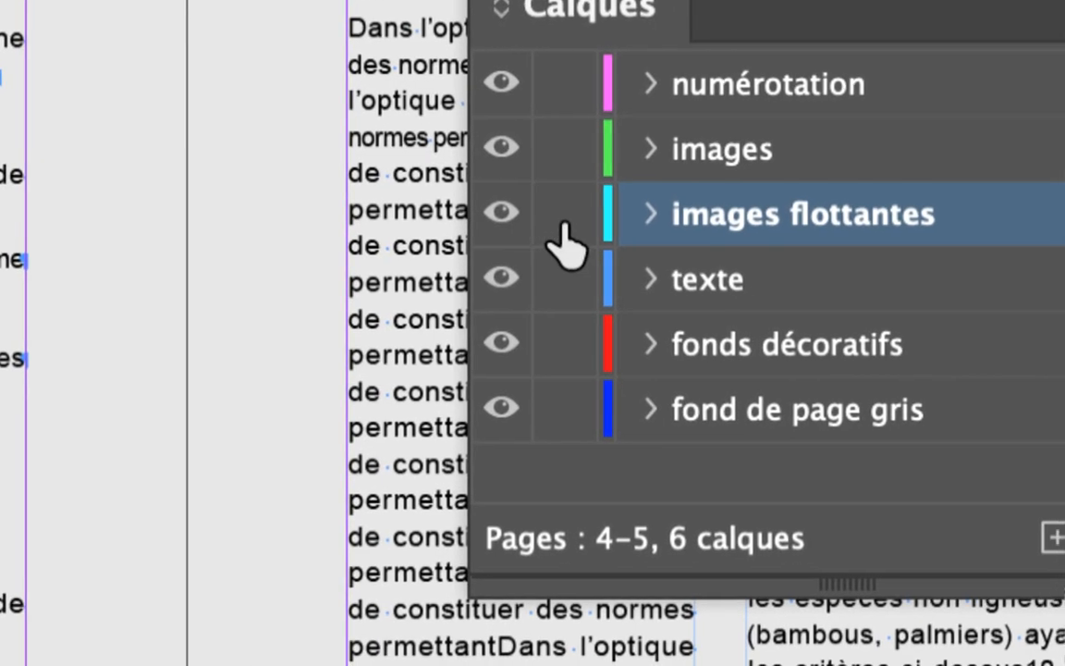
# Lock every layer except images flottantes.
pyautogui.keyDown('alt'); pyautogui.click(470, 208); pyautogui.keyUp('alt')
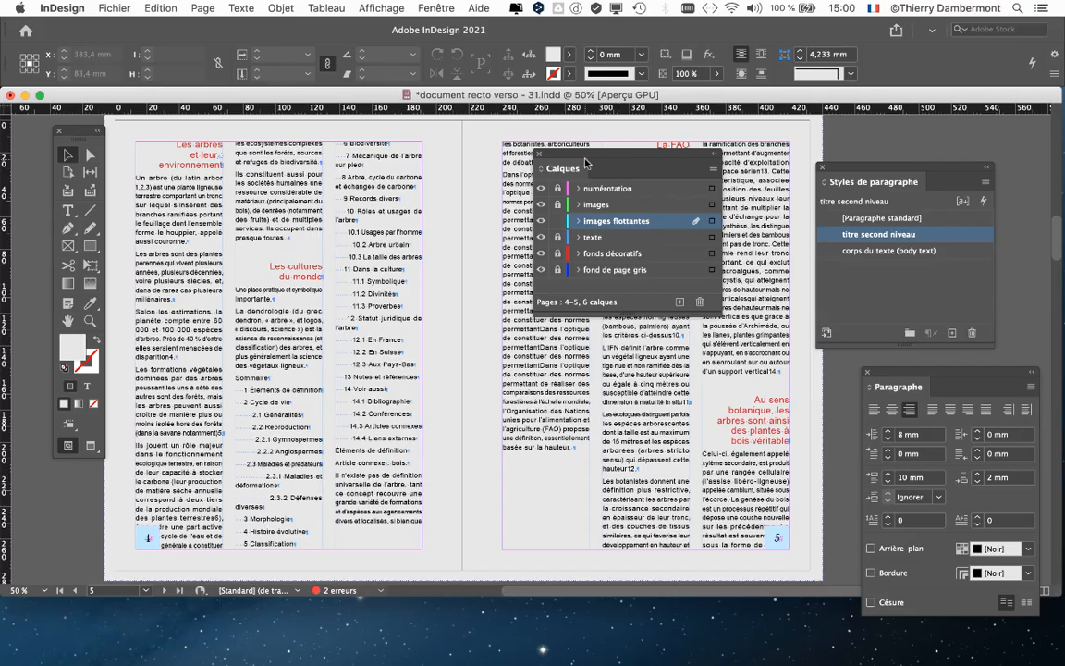
# Clear the workspace around the page 4–5 spread by moving the Calques, Styles de paragraphe and Paragraphe panels out of the way.
pyautogui.moveTo(584, 158); pyautogui.dragTo(622, 372)
pyautogui.press('super+minus')
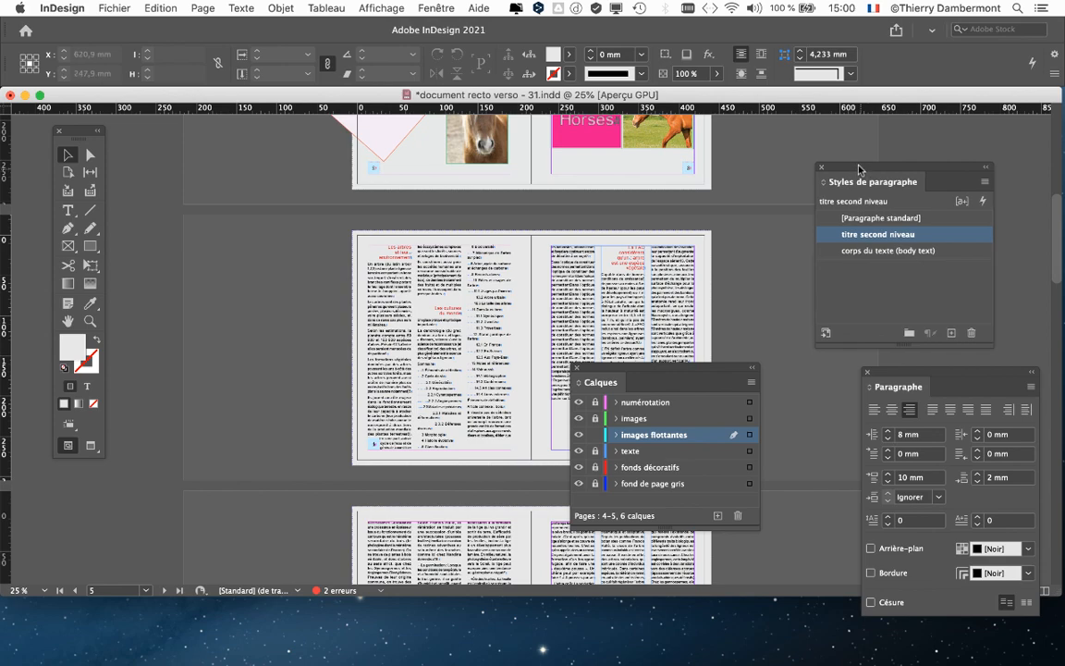
pyautogui.moveTo(864, 171); pyautogui.dragTo(226, 486)
pyautogui.moveTo(627, 373); pyautogui.dragTo(605, 538)
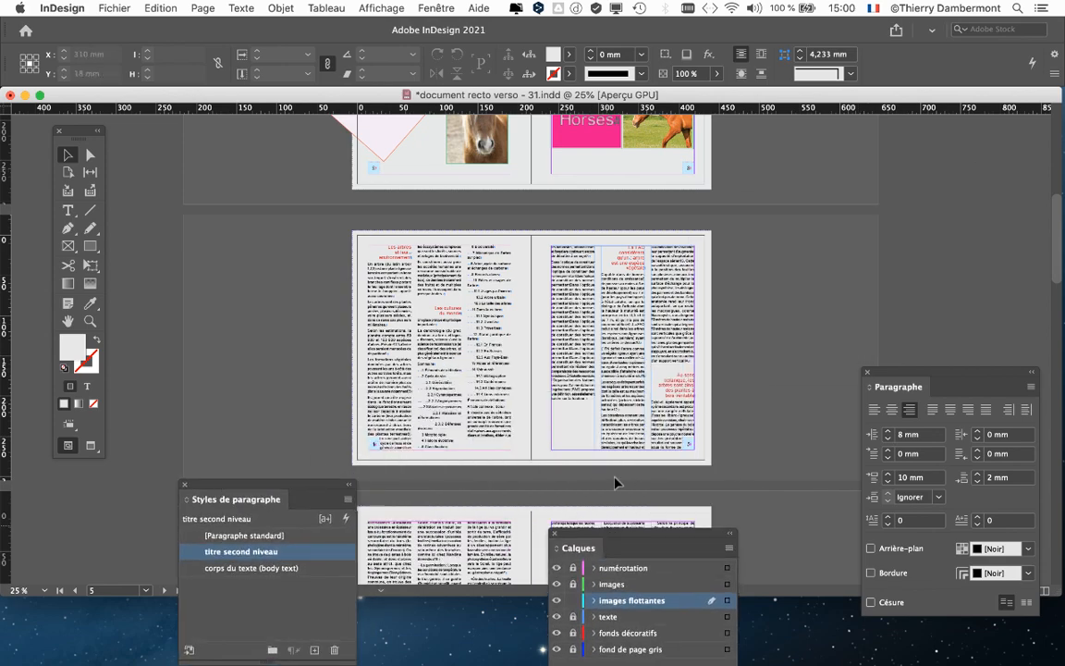
pyautogui.scroll(-3, 309, 276)
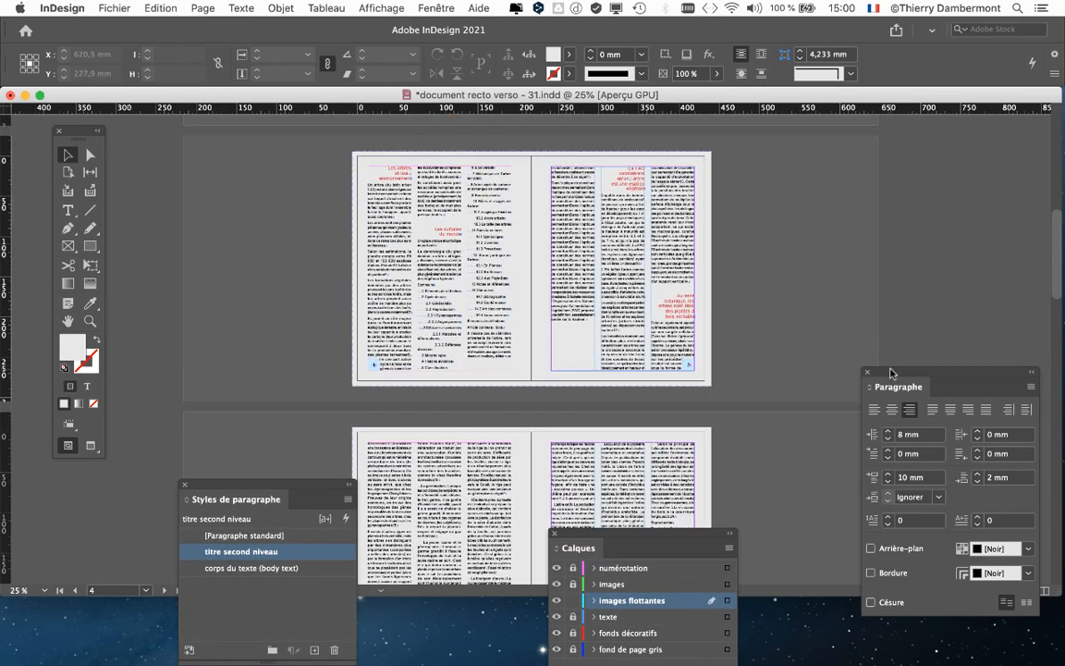
pyautogui.moveTo(890, 371); pyautogui.dragTo(848, 508)
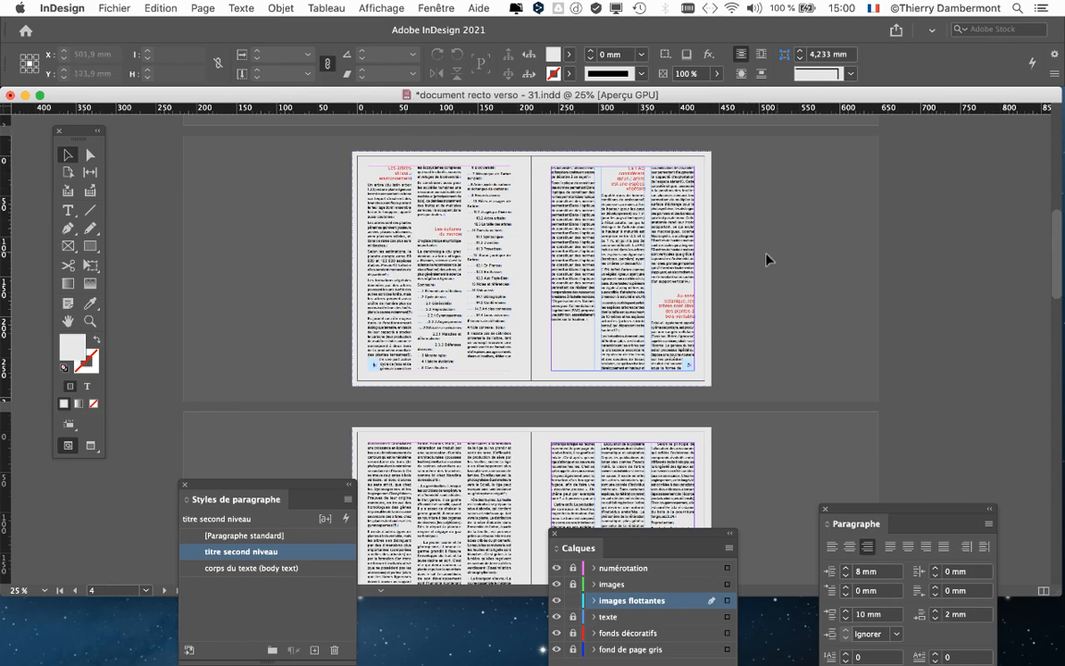
pyautogui.press('super+equal')
pyautogui.moveTo(555, 245); pyautogui.dragTo(298, 325)
pyautogui.scroll(-2, 298, 325)
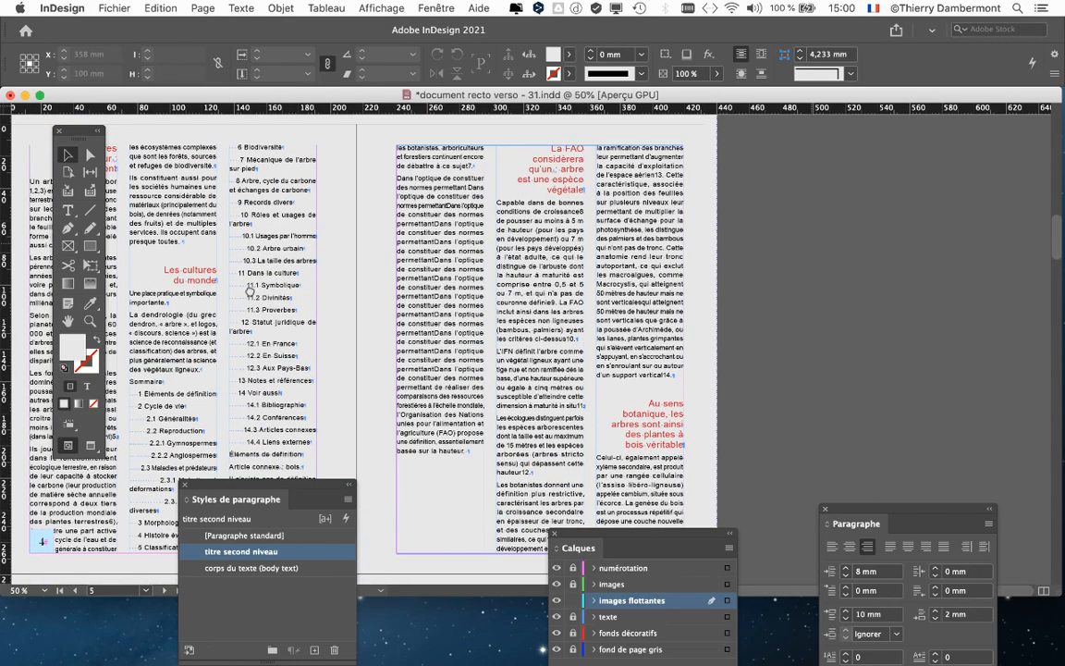
pyautogui.moveTo(854, 517); pyautogui.dragTo(921, 634)
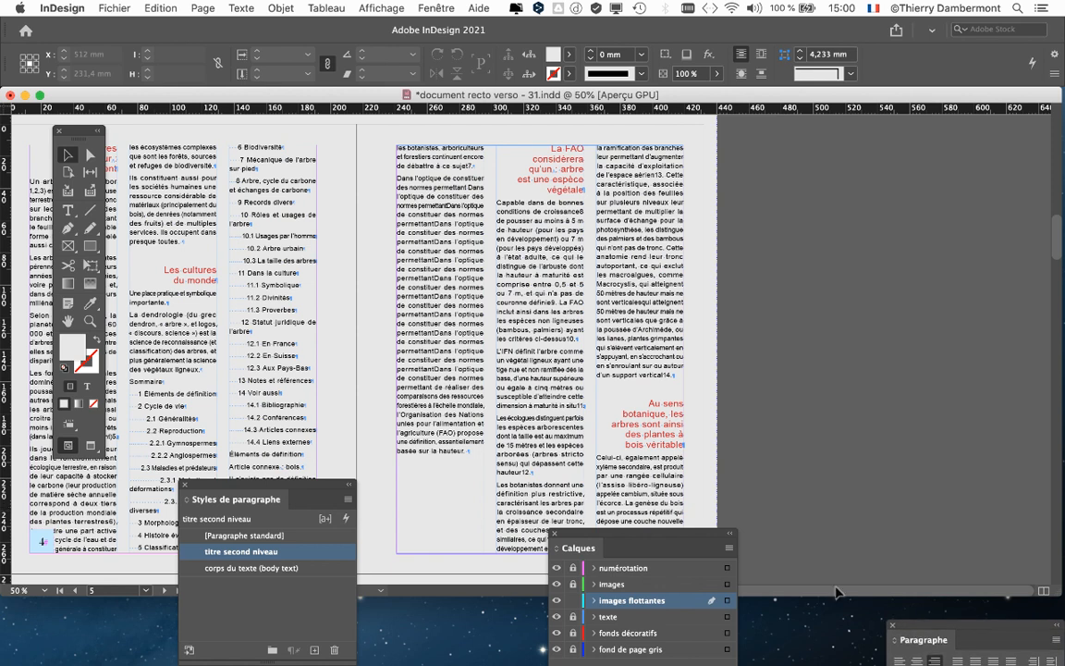
pyautogui.moveTo(583, 547); pyautogui.dragTo(487, 644)
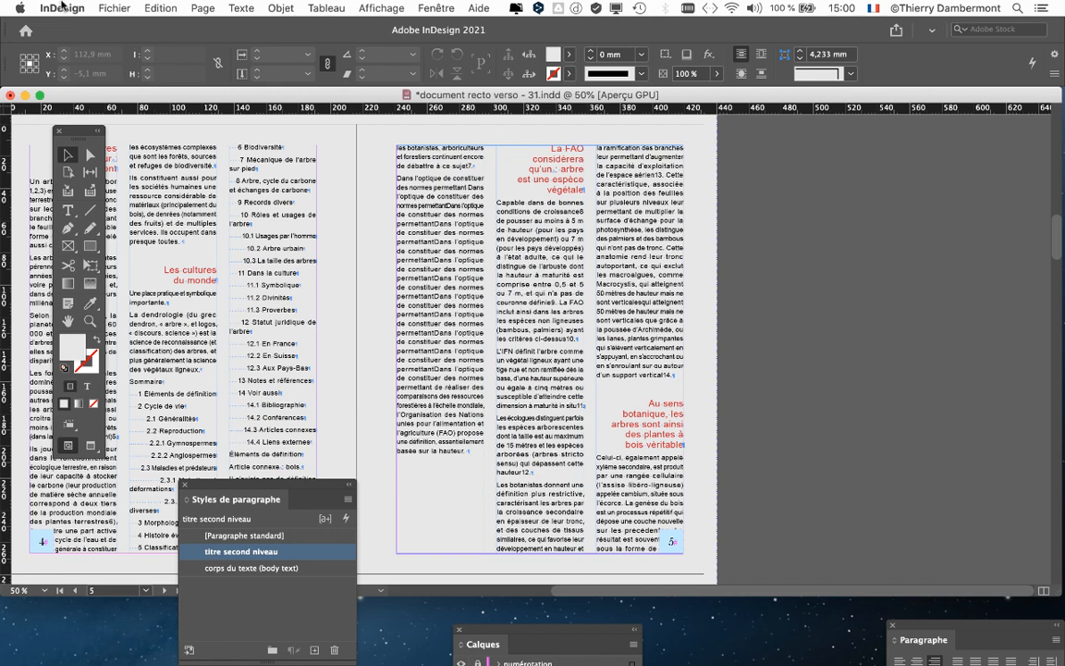
# Open the image import dialog and browse through the docs session 2 folder to the Links folder of Dossier intro - 11.
pyautogui.click(102, 8)
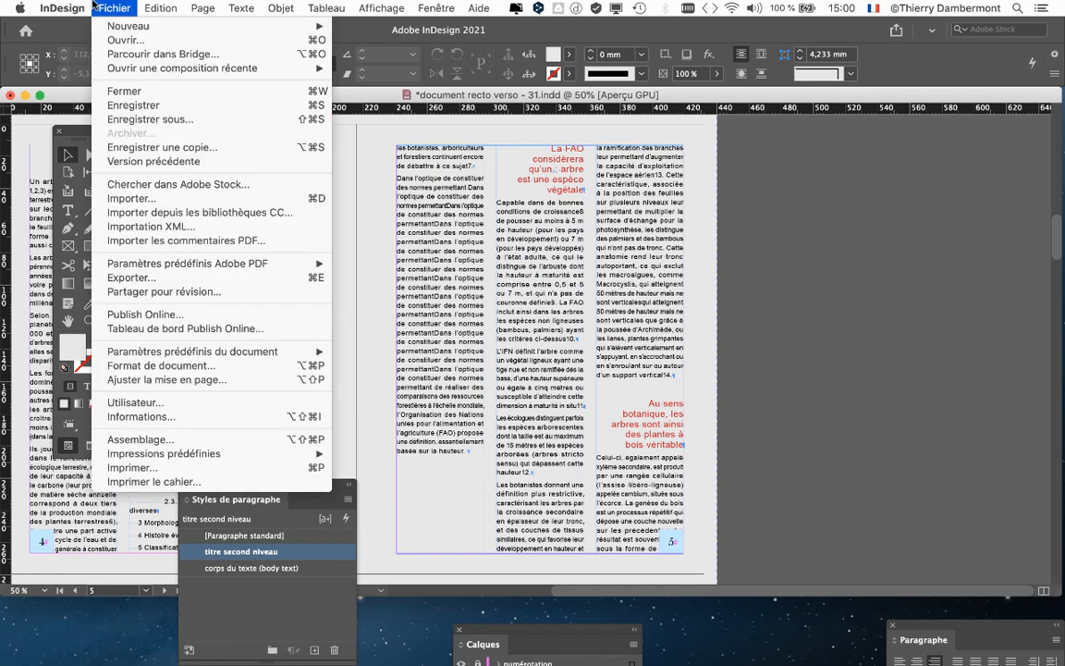
pyautogui.click(182, 200)
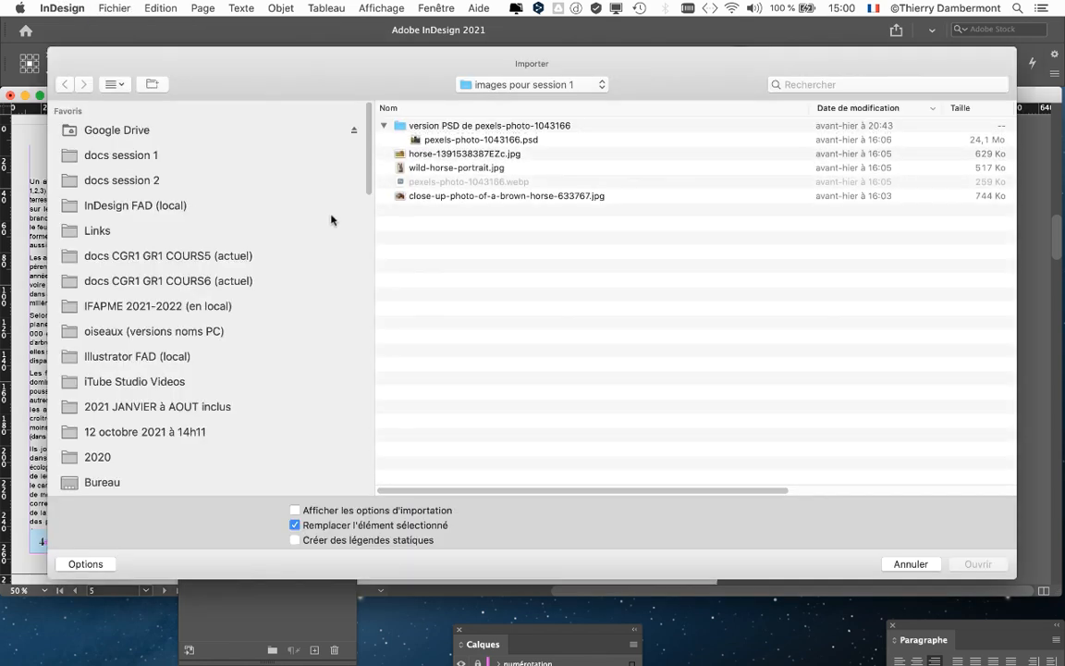
pyautogui.click(142, 183)
pyautogui.doubleClick(423, 128)
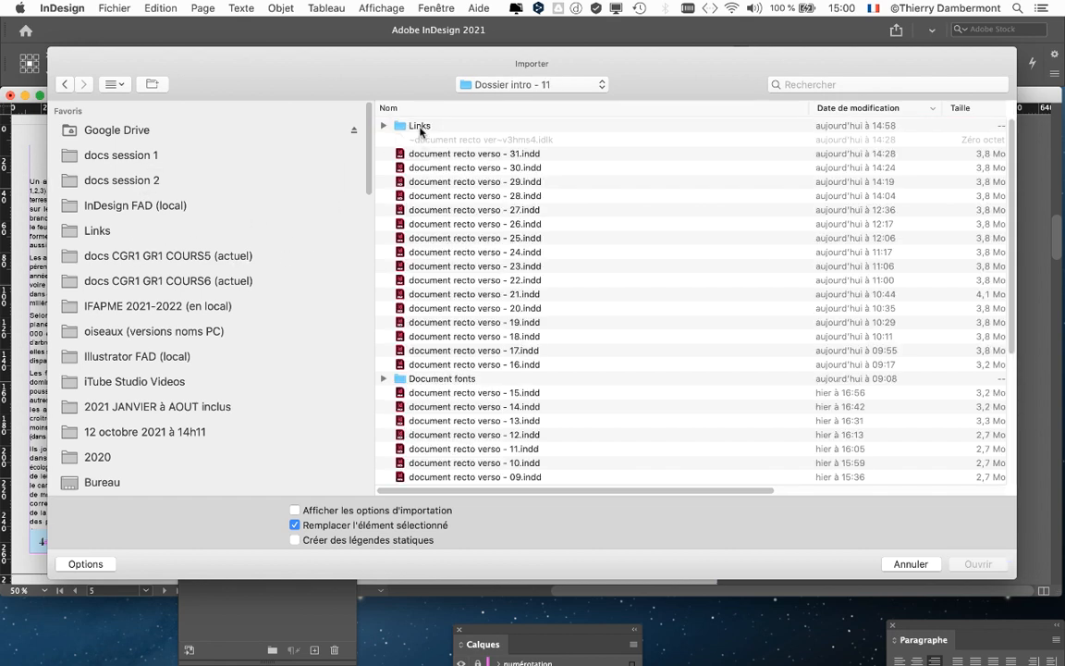
pyautogui.doubleClick(420, 127)
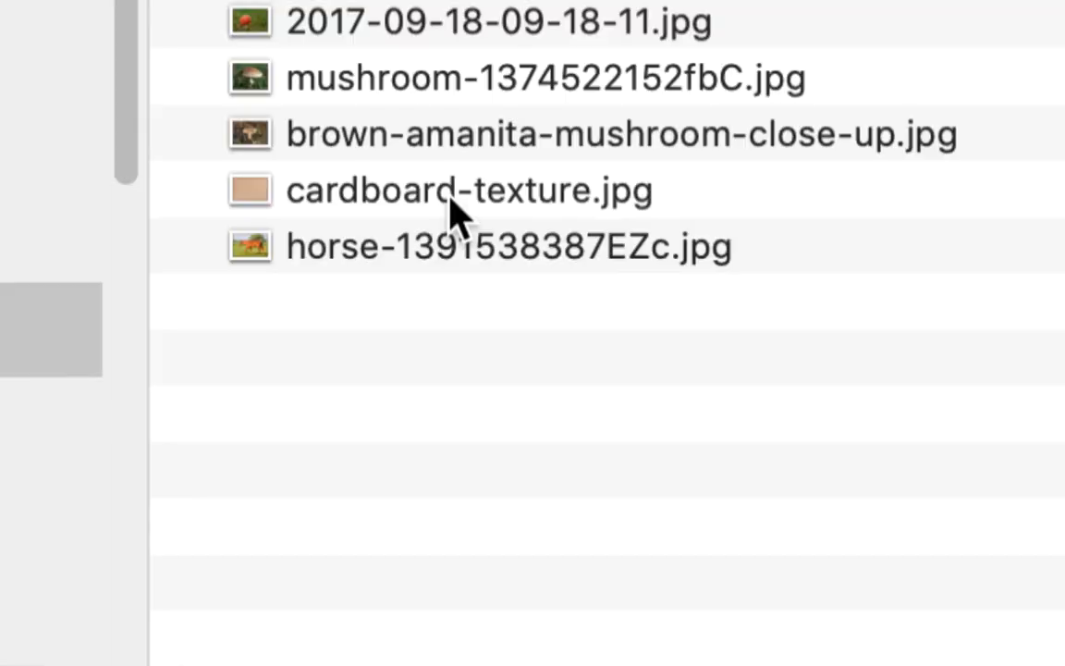
pyautogui.click(432, 135)
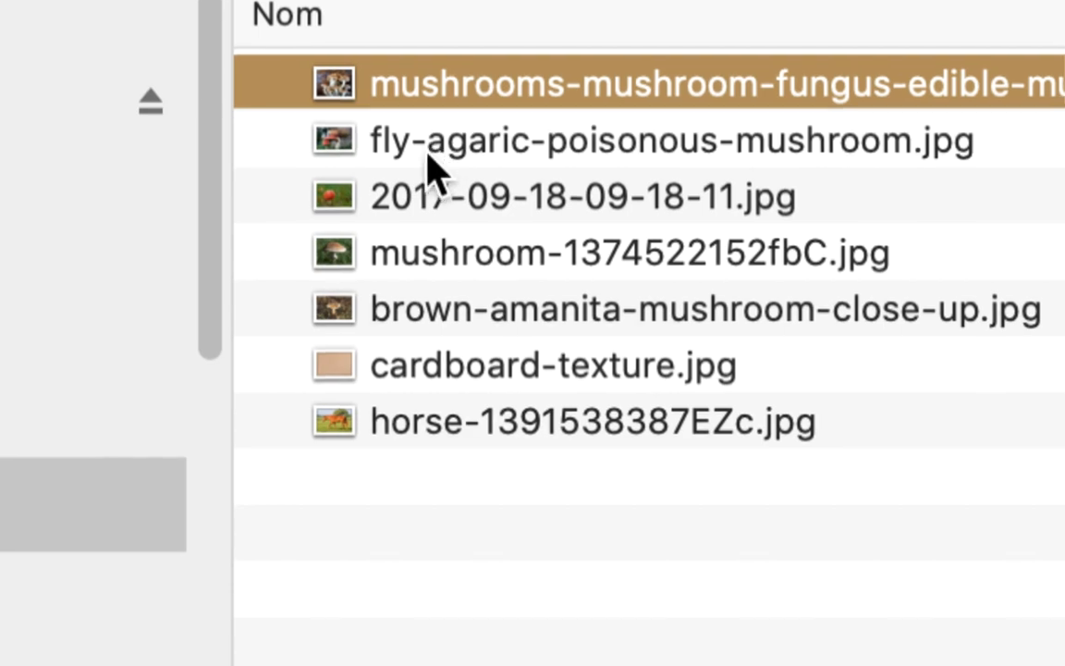
pyautogui.keyDown('super'); pyautogui.click(428, 152); pyautogui.keyUp('super')
pyautogui.keyDown('super'); pyautogui.click(419, 203); pyautogui.keyUp('super')
pyautogui.keyDown('super'); pyautogui.click(418, 260); pyautogui.keyUp('super')
pyautogui.keyDown('super'); pyautogui.click(416, 315); pyautogui.keyUp('super')
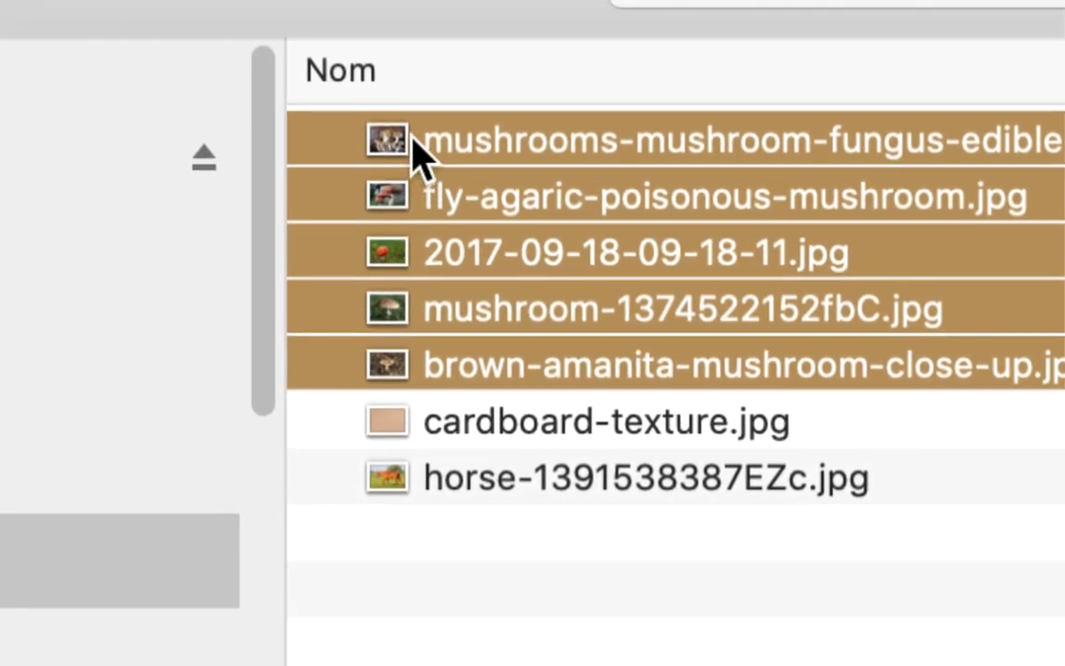
pyautogui.click(413, 148)
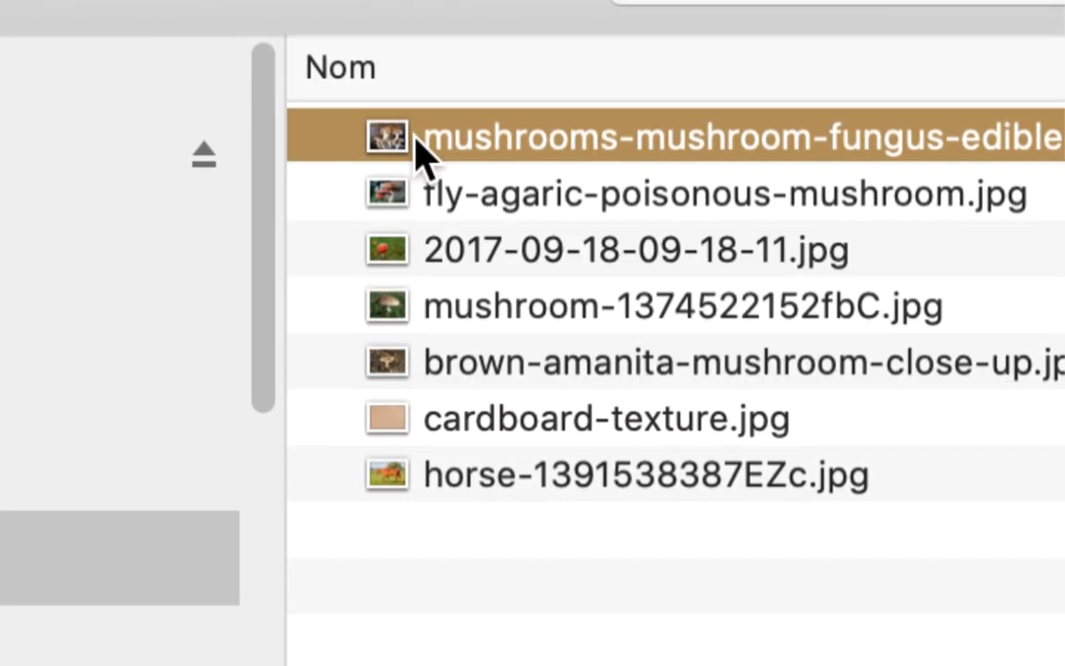
pyautogui.keyDown('shift'); pyautogui.click(448, 357); pyautogui.keyUp('shift')
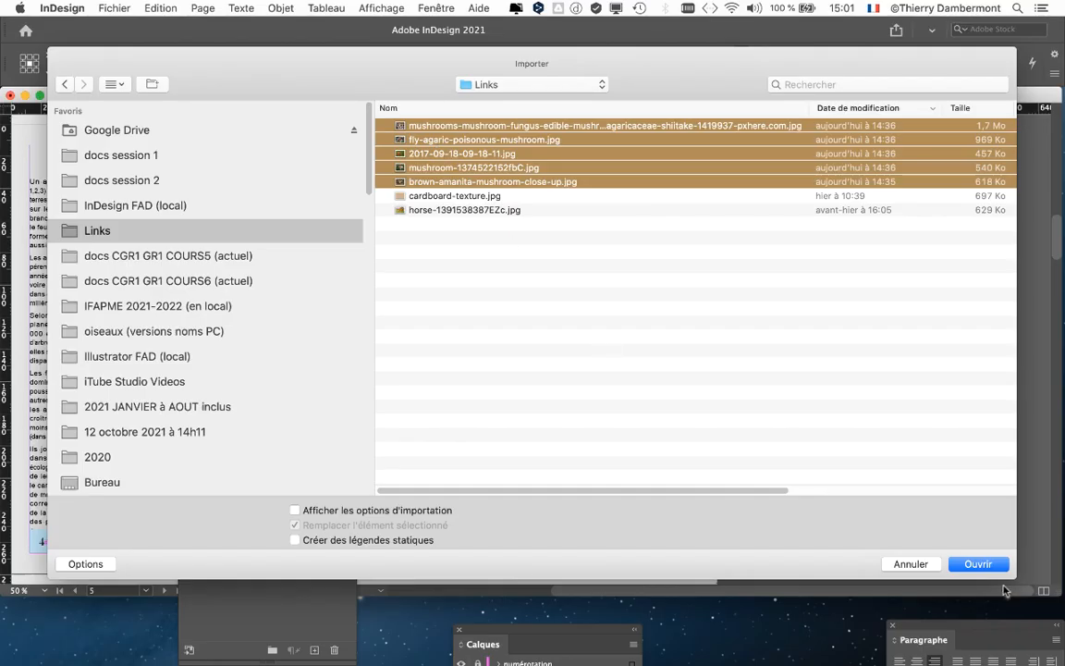
pyautogui.moveTo(1012, 577); pyautogui.dragTo(774, 436)
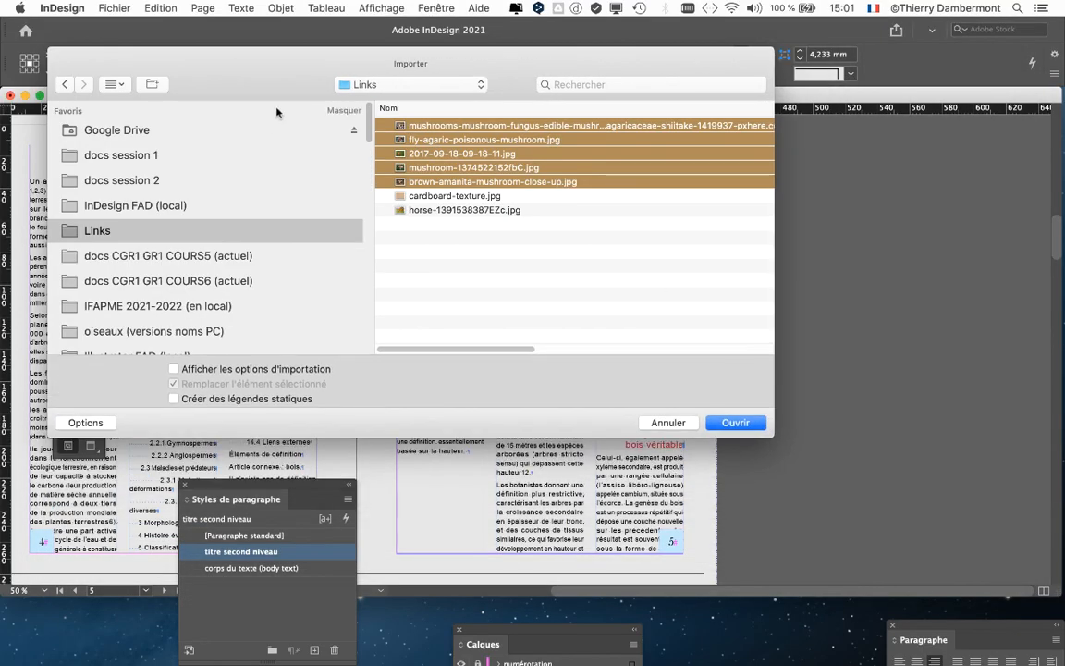
pyautogui.moveTo(257, 61); pyautogui.dragTo(462, 126)
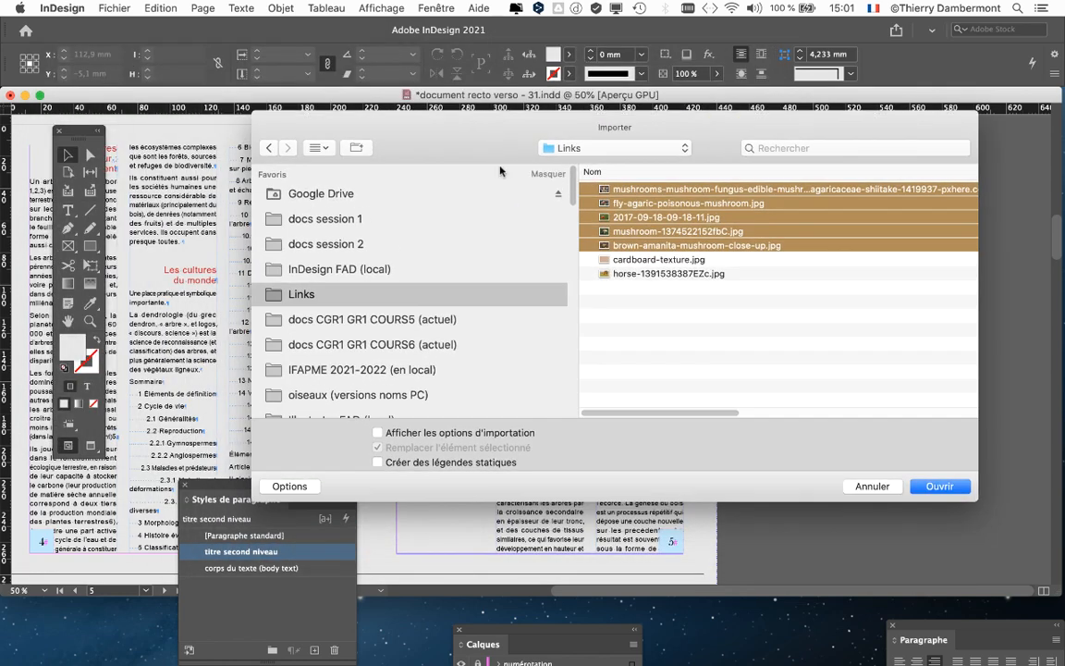
pyautogui.click(939, 486)
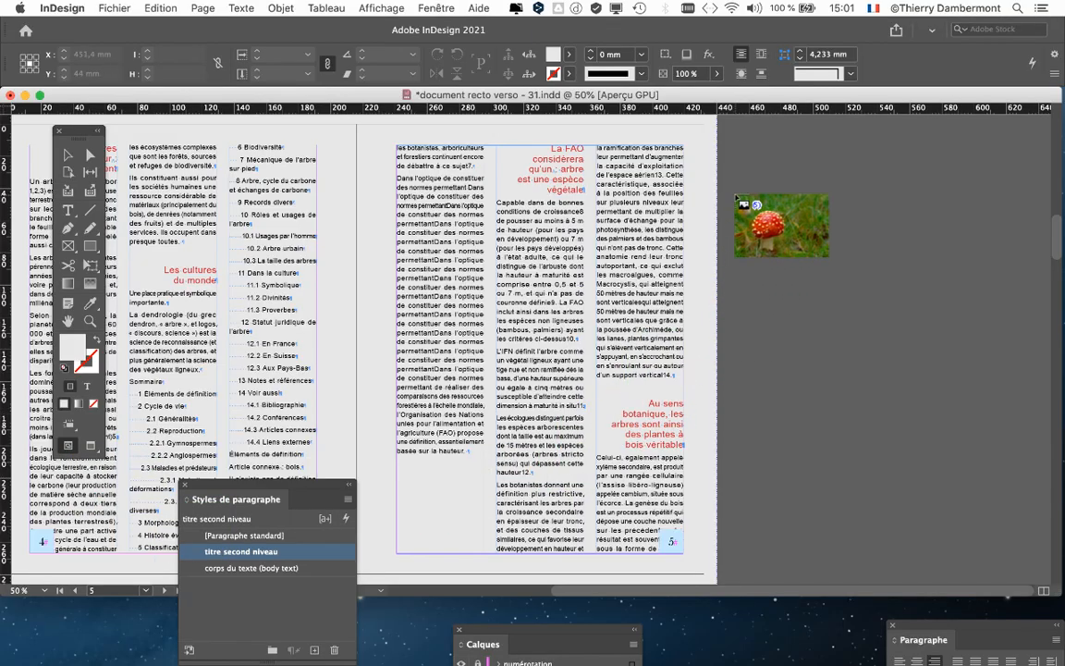
# Try placing the first mushroom image in a freely proportioned frame on the pasteboard beside page 5, undo it and discard the loaded images.
pyautogui.moveTo(735, 195); pyautogui.dragTo(988, 399)
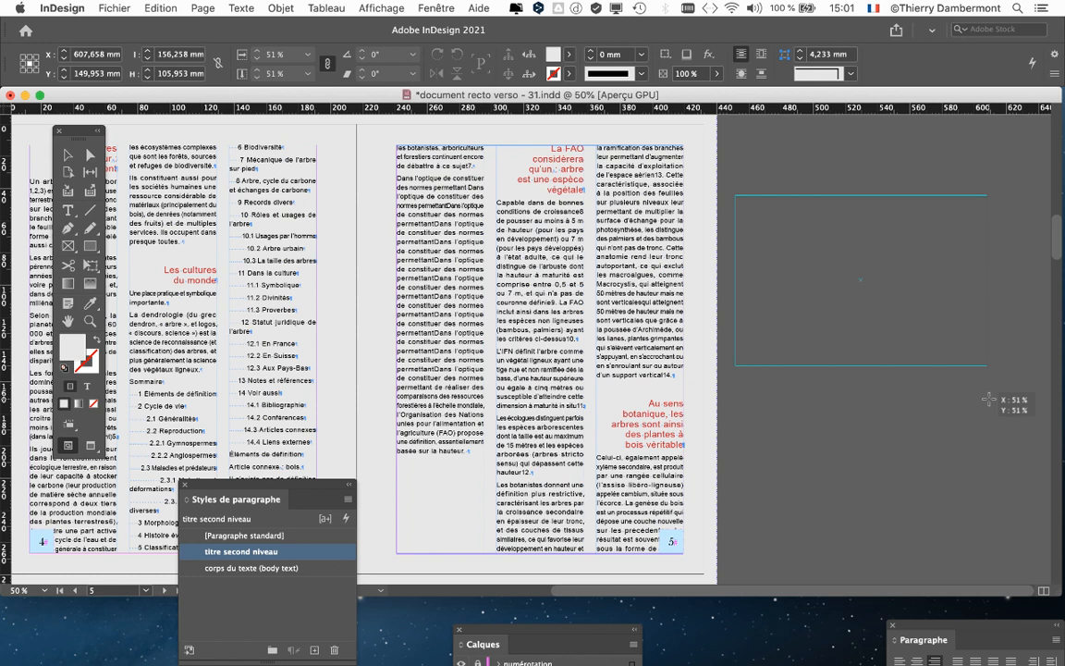
pyautogui.press('shift')
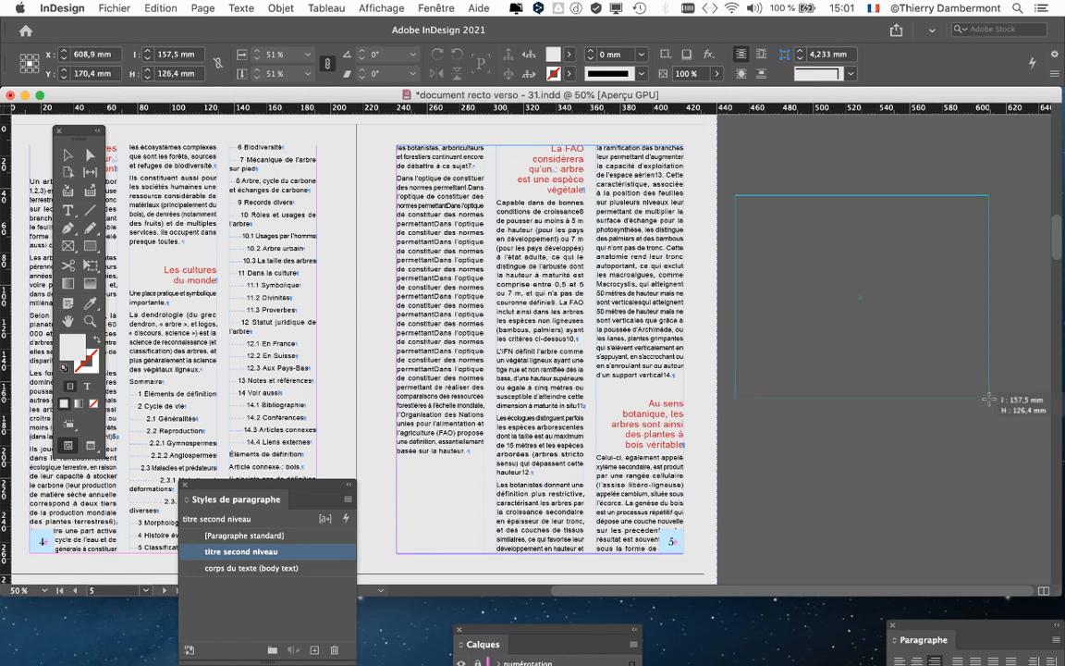
pyautogui.moveTo(989, 399); pyautogui.dragTo(995, 441)
pyautogui.press('super+z')
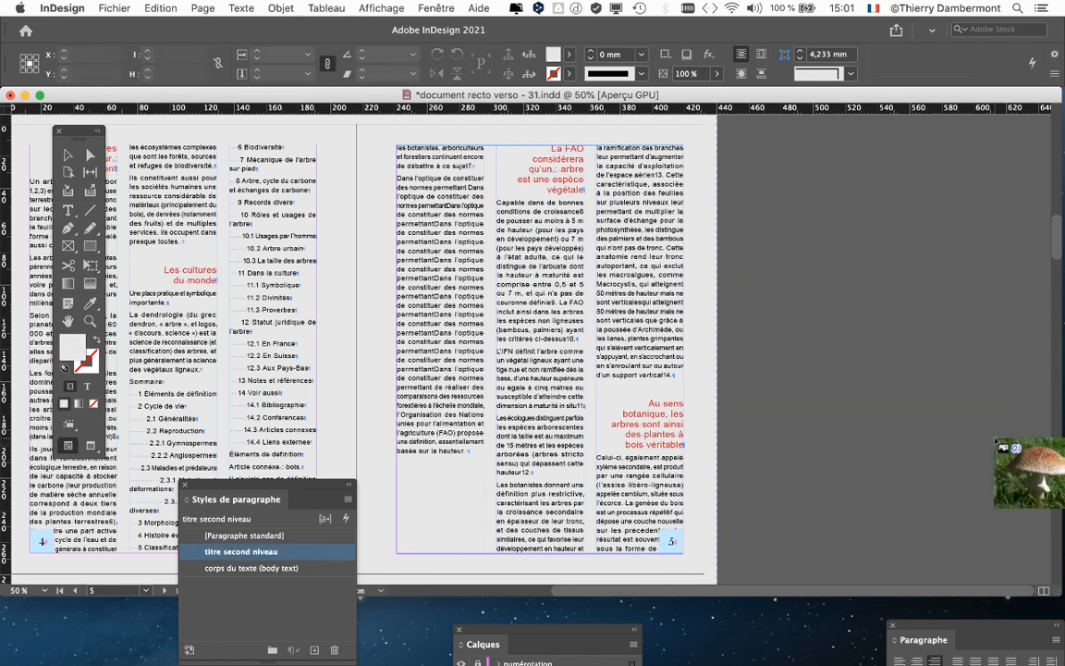
pyautogui.click(67, 155)
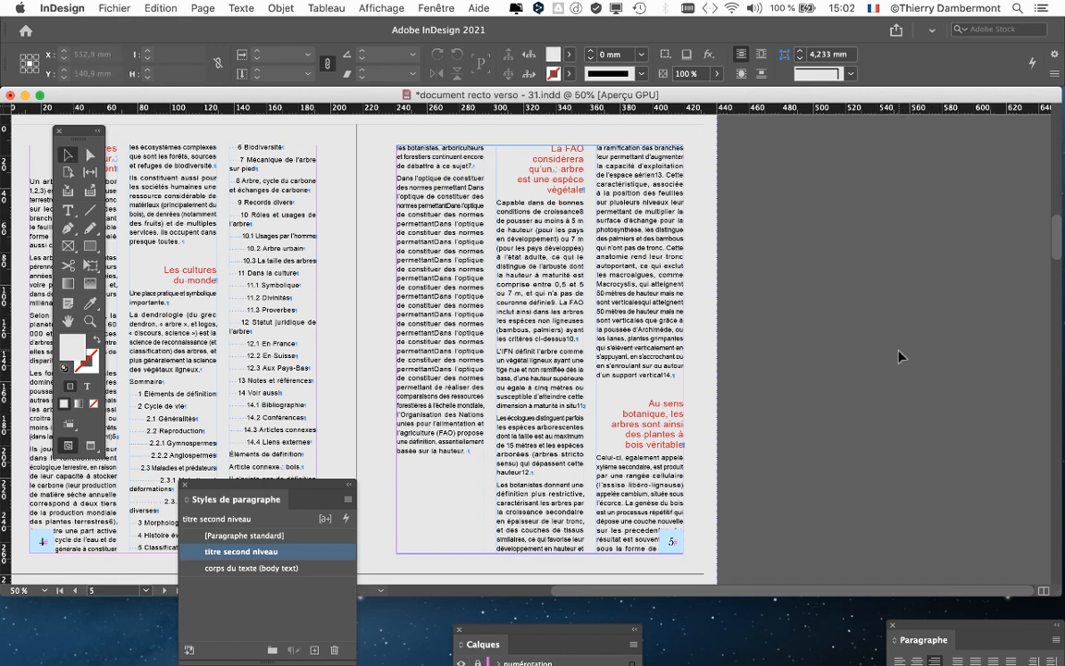
# Turn off matching the pasteboard to the colour theme in the Interface preferences.
pyautogui.click(62, 7)
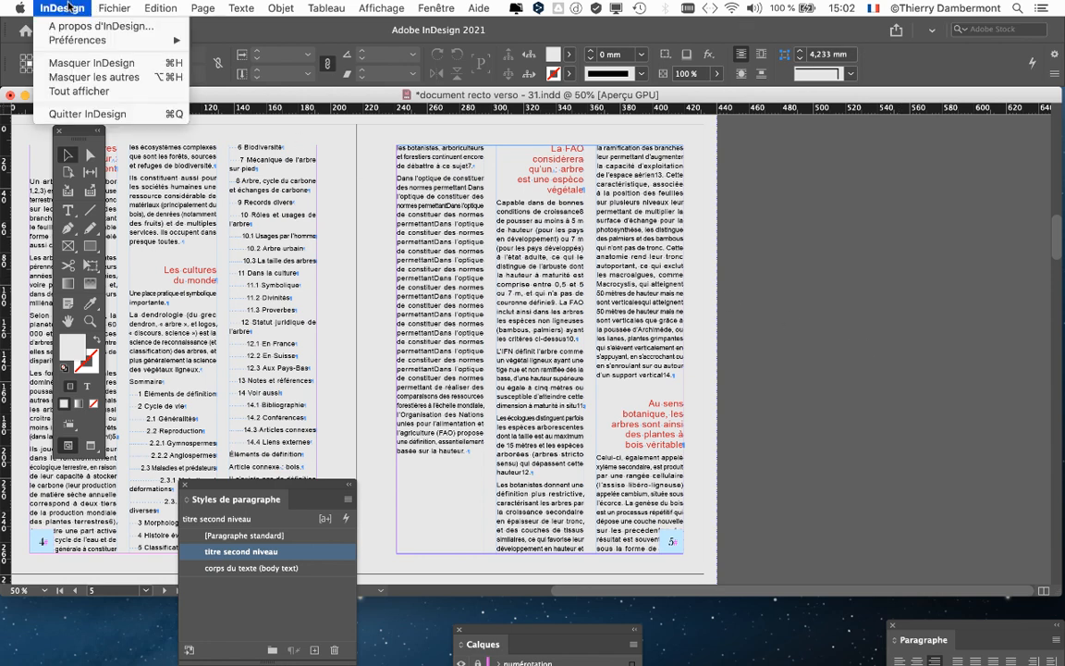
pyautogui.moveTo(81, 40)
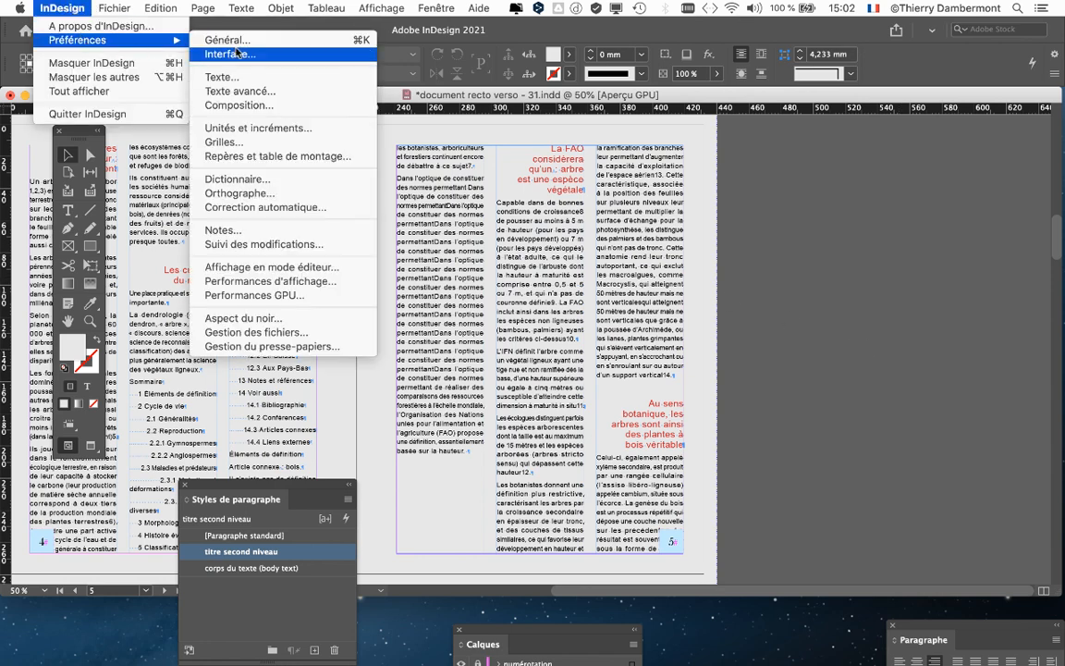
pyautogui.click(304, 162)
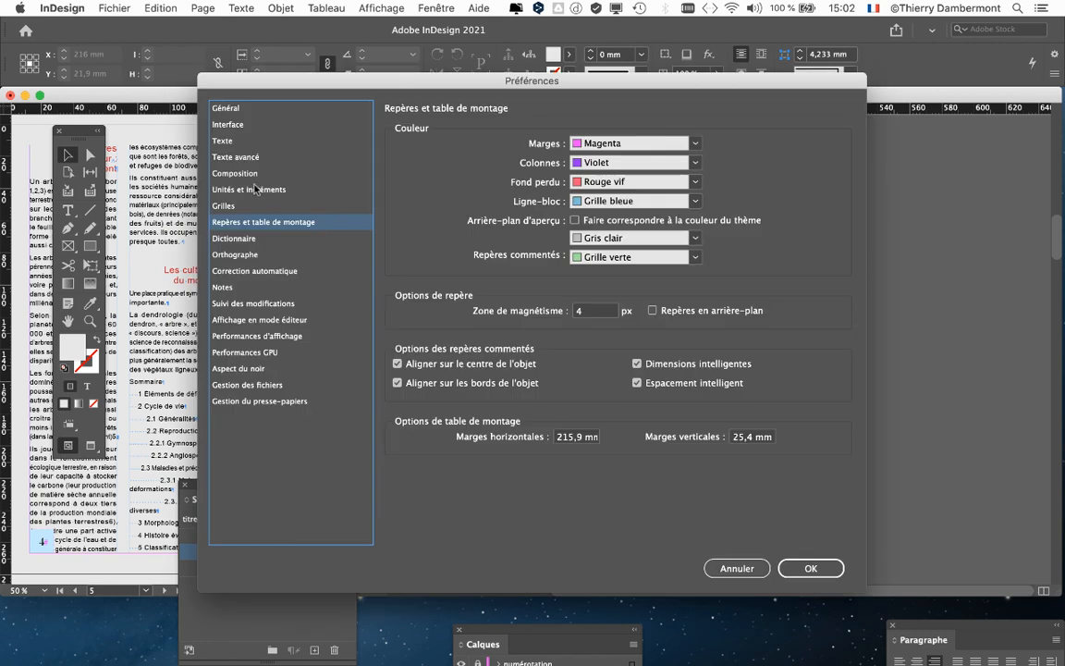
pyautogui.click(231, 124)
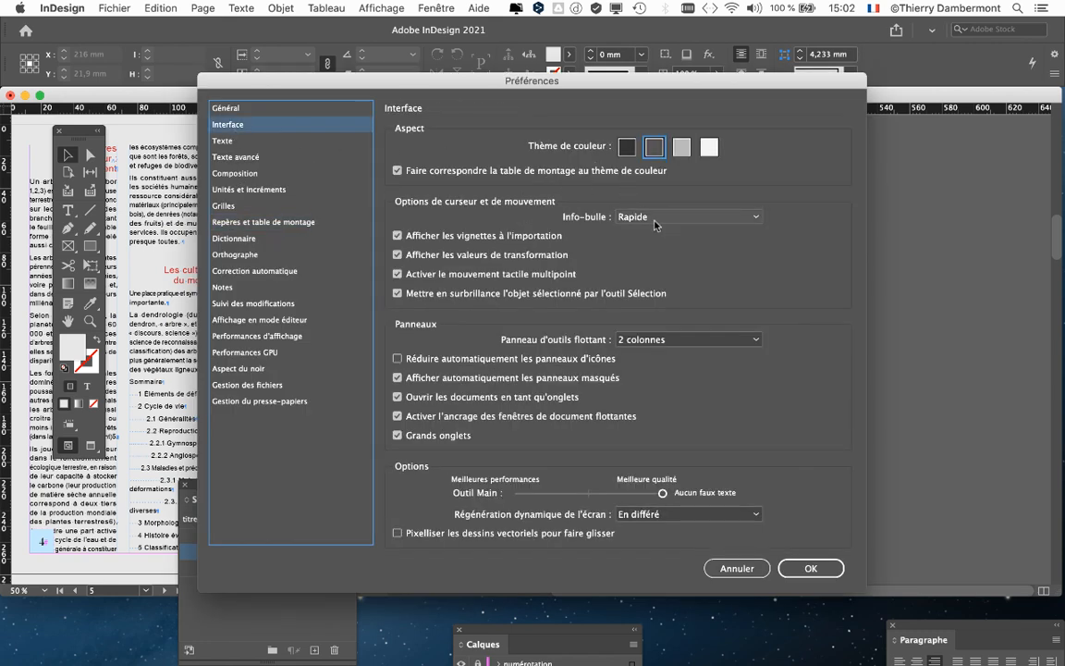
pyautogui.click(398, 170)
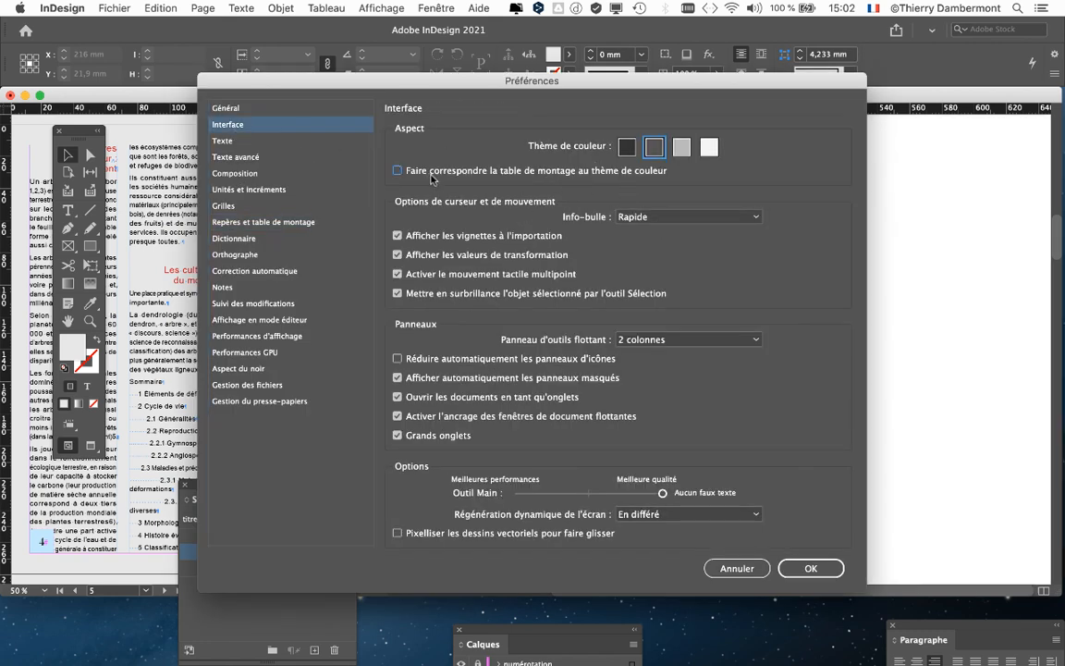
pyautogui.click(833, 573)
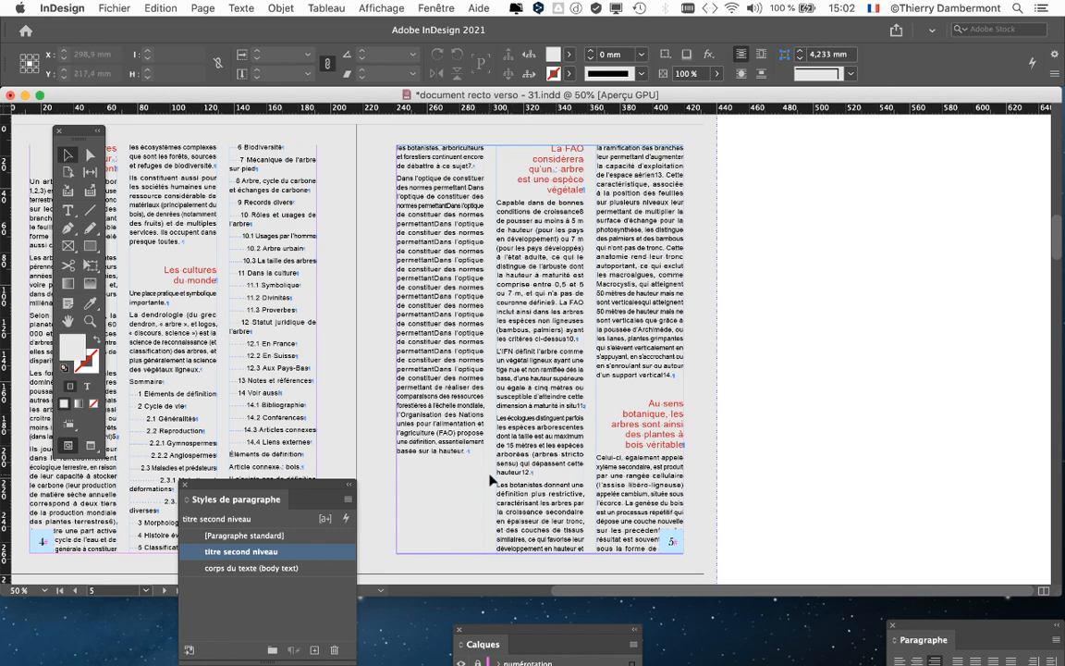
# Import the five mushroom images from the Links folder again, loading them all for placement.
pyautogui.click(112, 7)
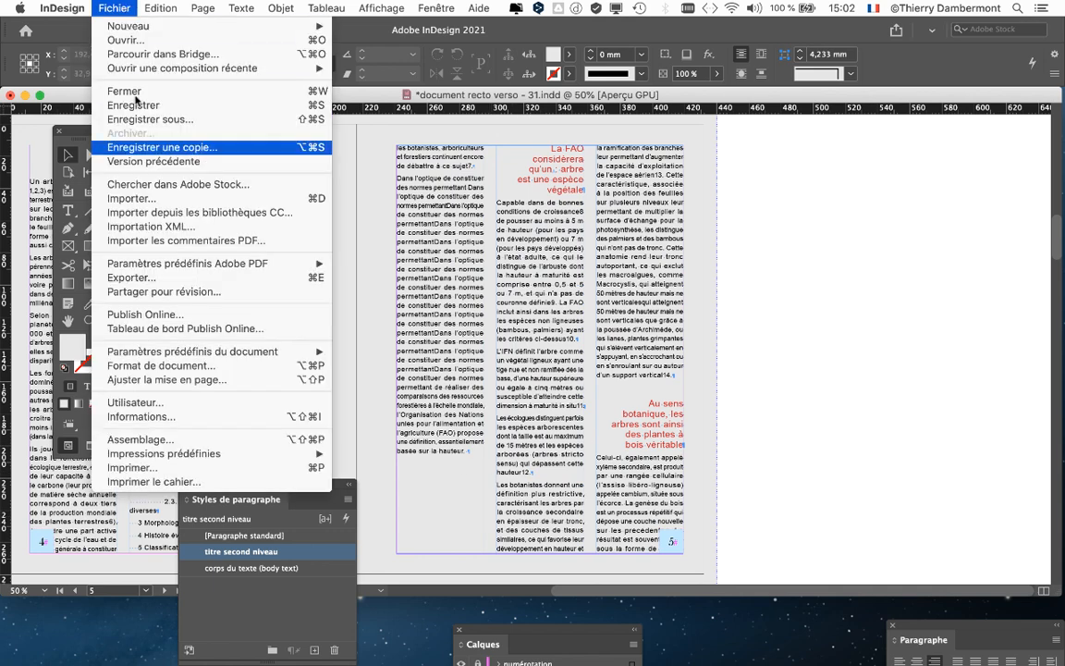
pyautogui.click(170, 199)
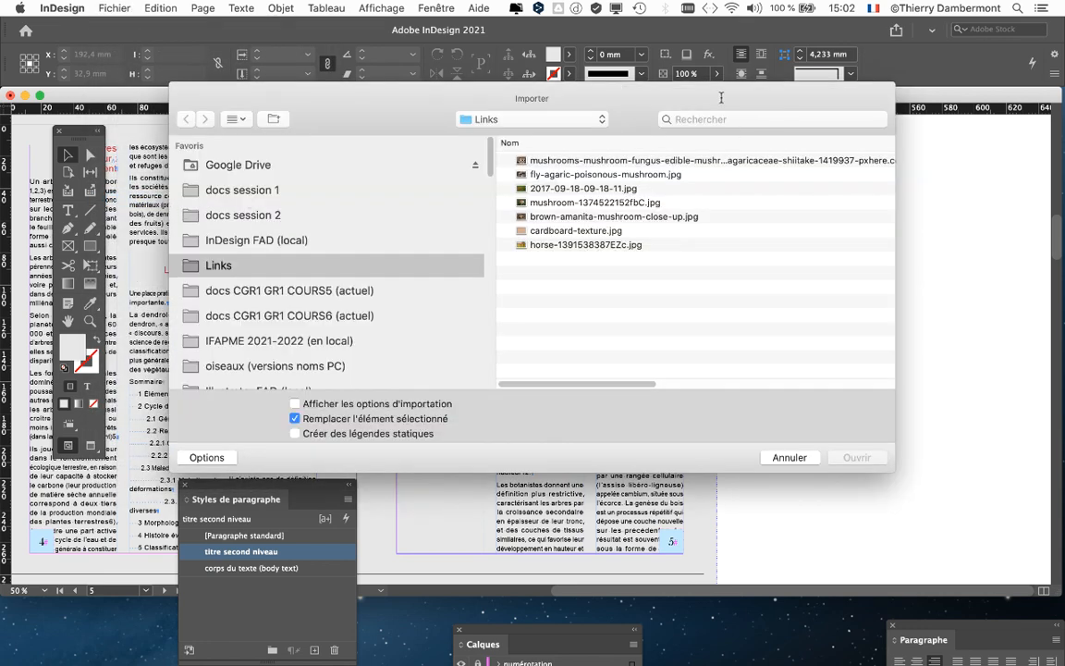
pyautogui.click(544, 164)
pyautogui.keyDown('shift'); pyautogui.click(518, 215); pyautogui.keyUp('shift')
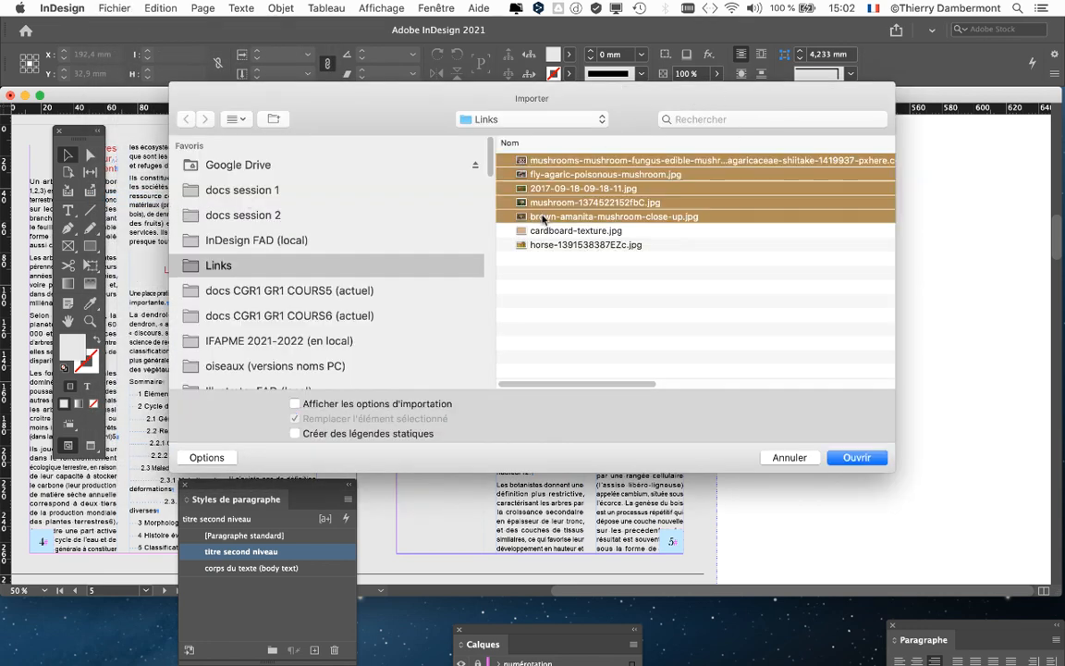
pyautogui.click(835, 459)
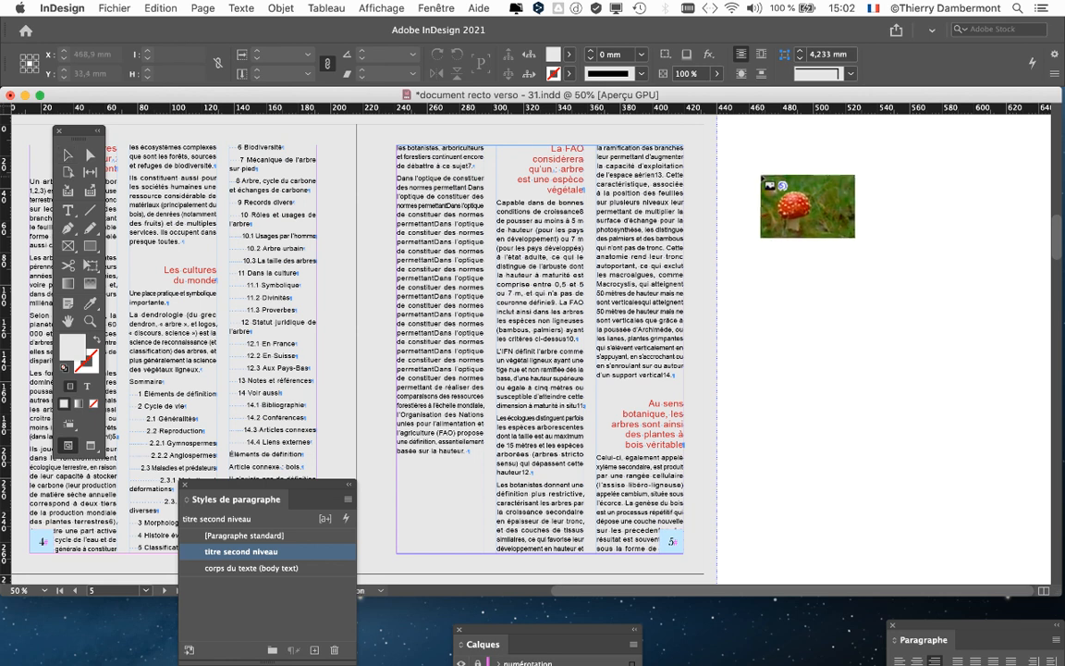
# Place the loaded mushroom images as a three-by-three grid about 173 by 186 mm on the pasteboard beside page 5.
pyautogui.moveTo(739, 155); pyautogui.dragTo(1011, 454)
pyautogui.press('Up')
pyautogui.press('Up')
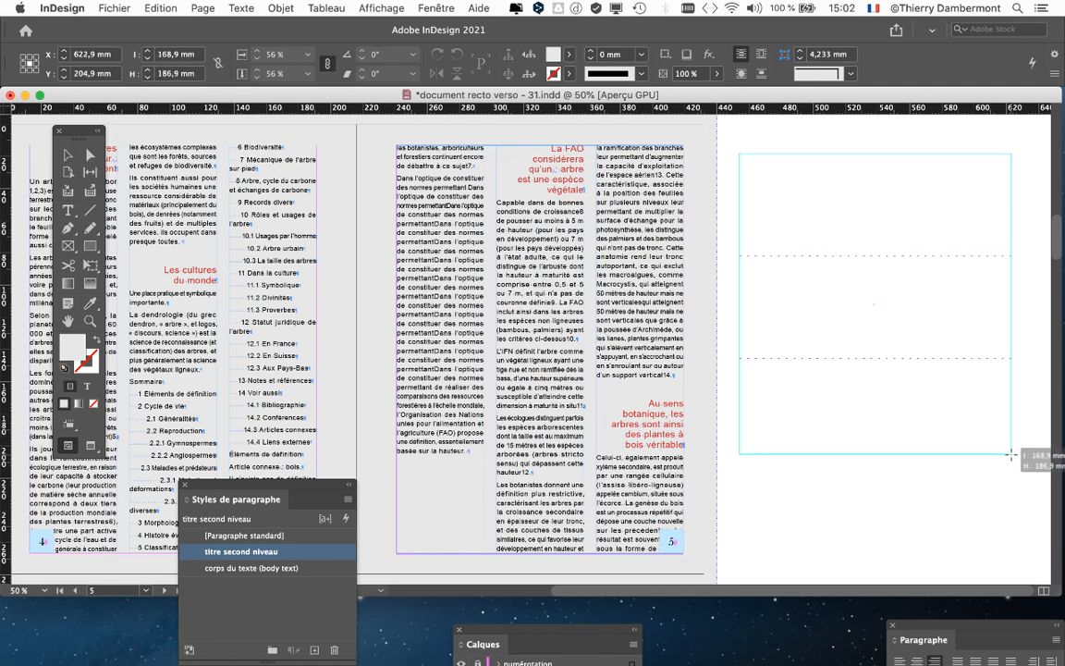
pyautogui.moveTo(1010, 454); pyautogui.dragTo(1018, 453)
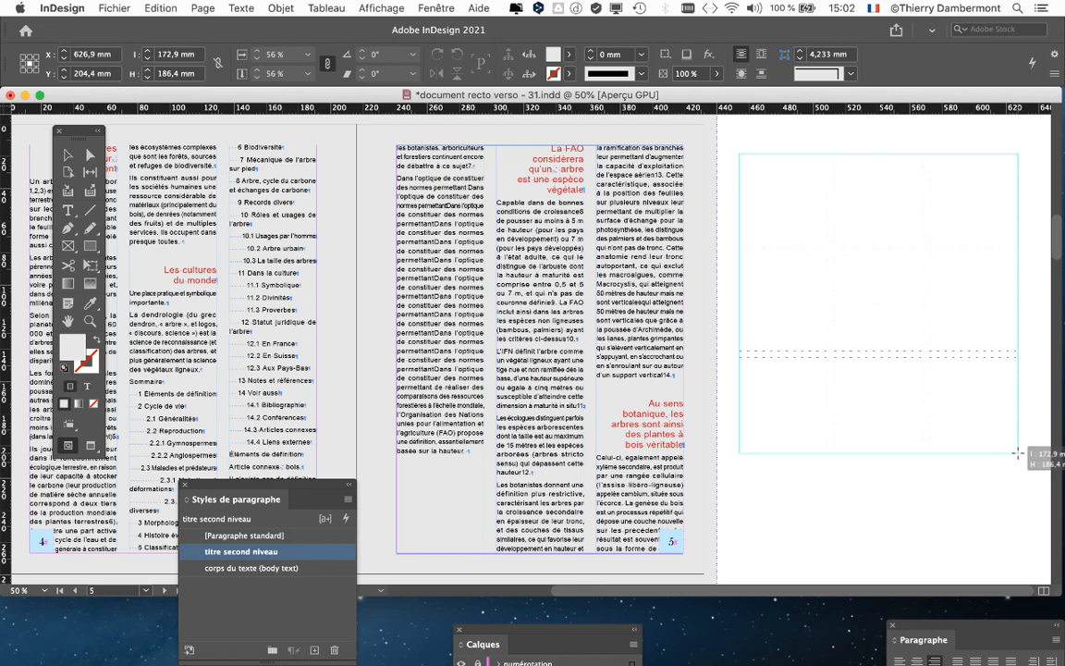
pyautogui.moveTo(1017, 453); pyautogui.dragTo(1017, 453)
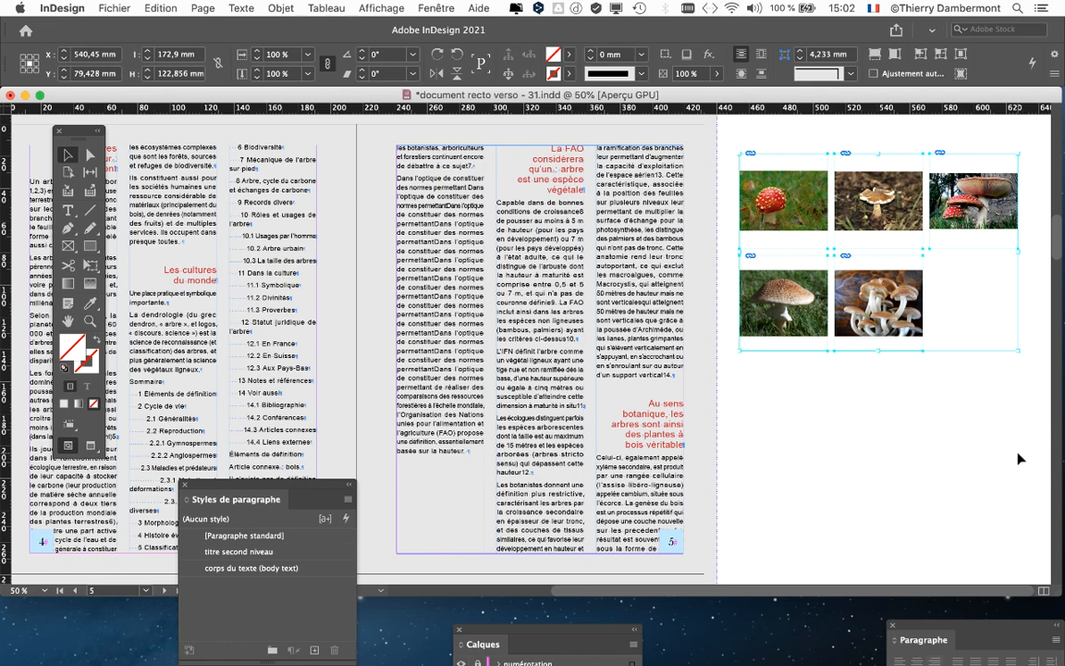
# Bring the Calques panel back over page 5 and delete the five placed mushroom images.
pyautogui.moveTo(536, 633); pyautogui.dragTo(478, 196)
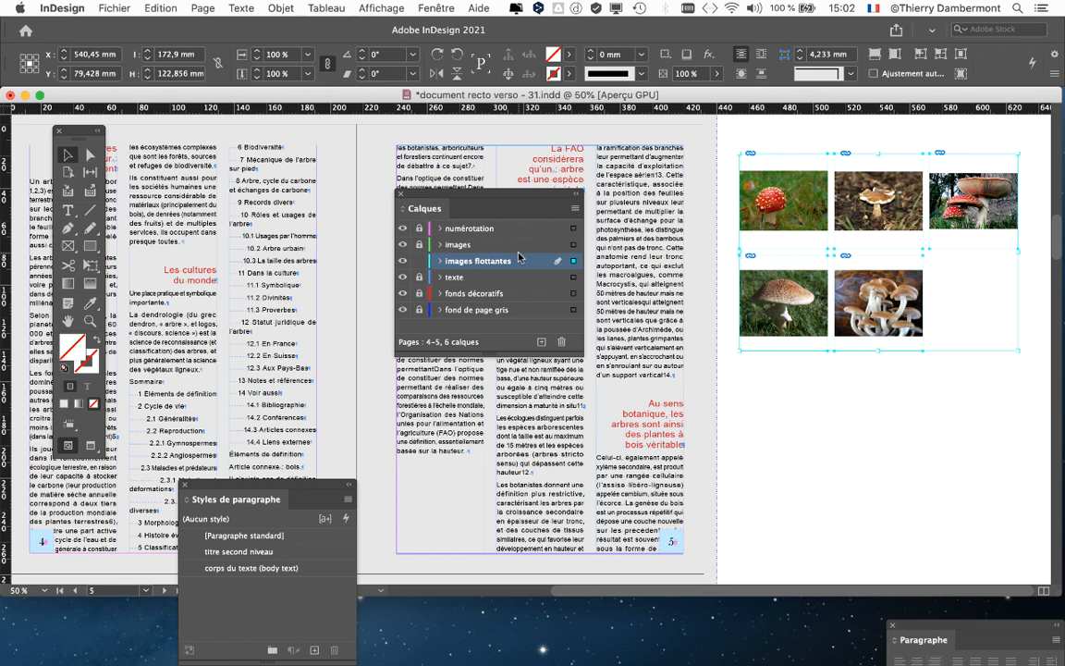
pyautogui.press('Delete')
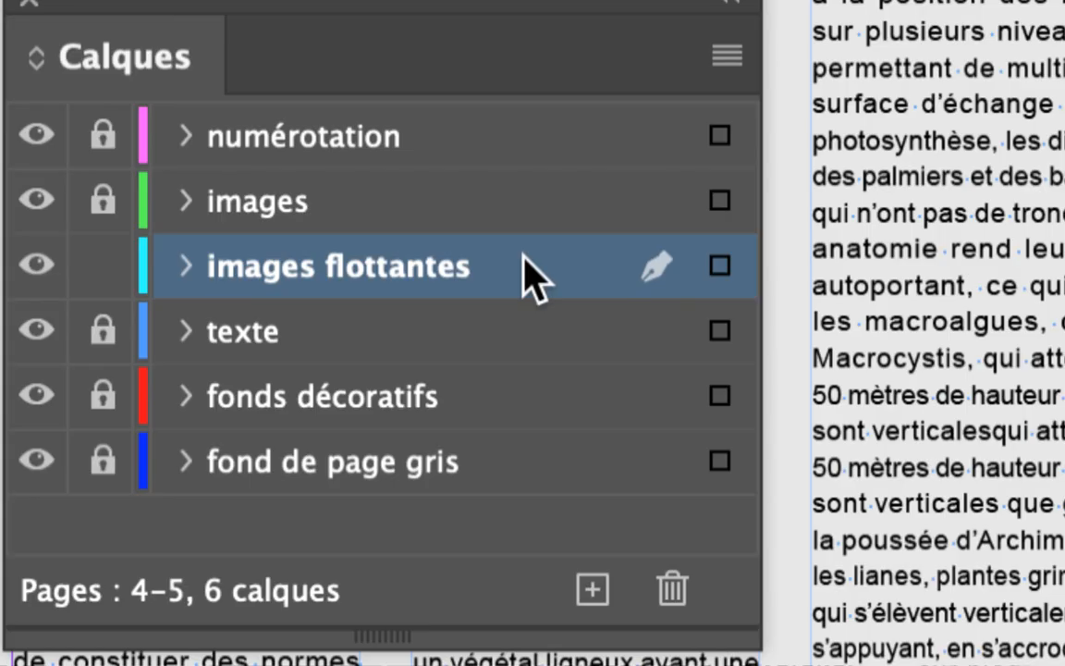
# Set the colour of the images flottantes layer to Brun roux.
pyautogui.doubleClick(534, 273)
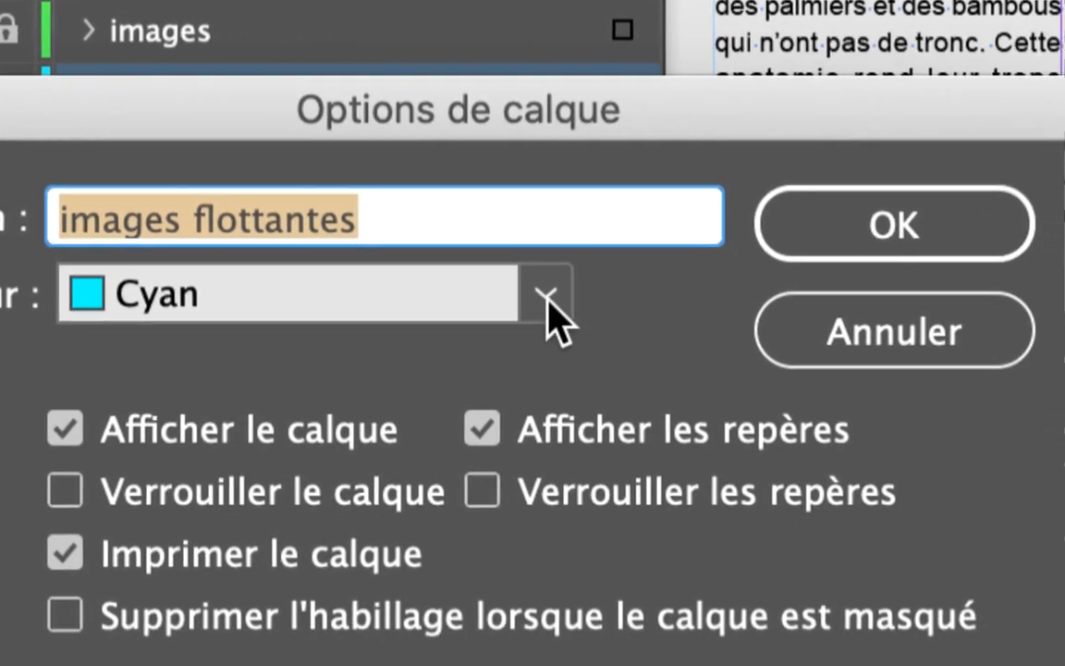
pyautogui.click(641, 463)
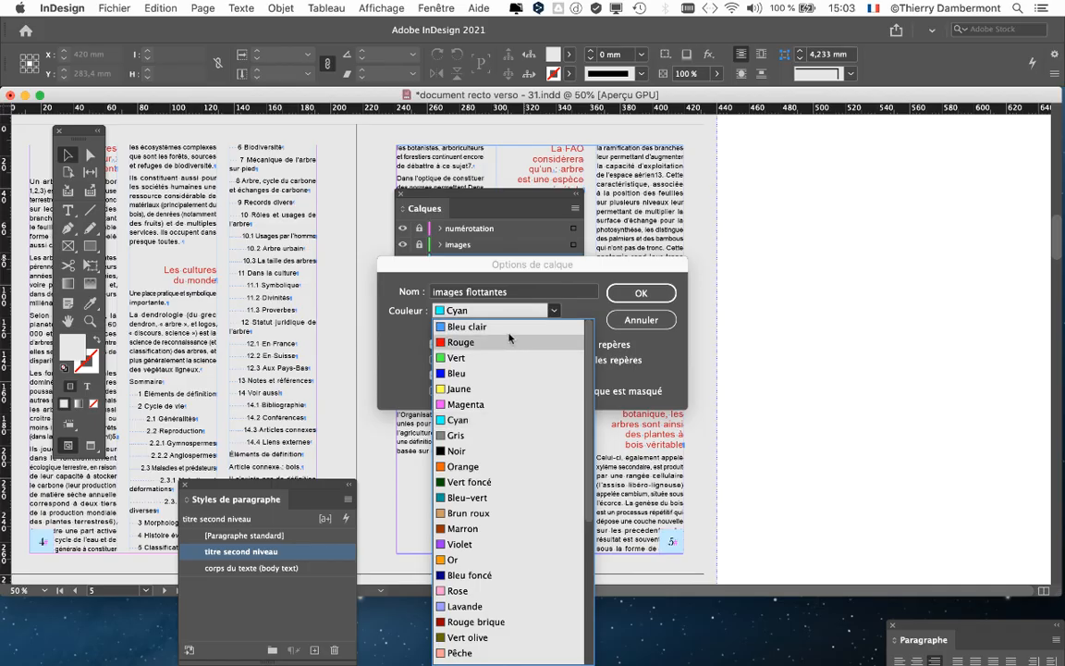
pyautogui.click(505, 268)
pyautogui.moveTo(505, 268); pyautogui.dragTo(825, 139)
pyautogui.click(873, 183)
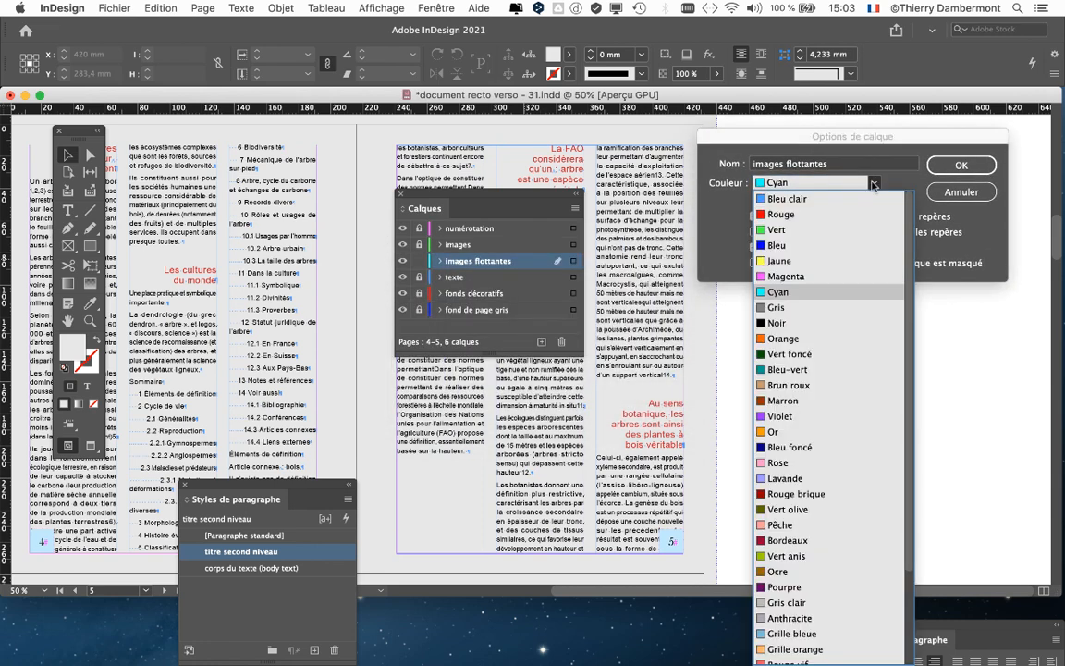
pyautogui.click(781, 384)
pyautogui.click(989, 165)
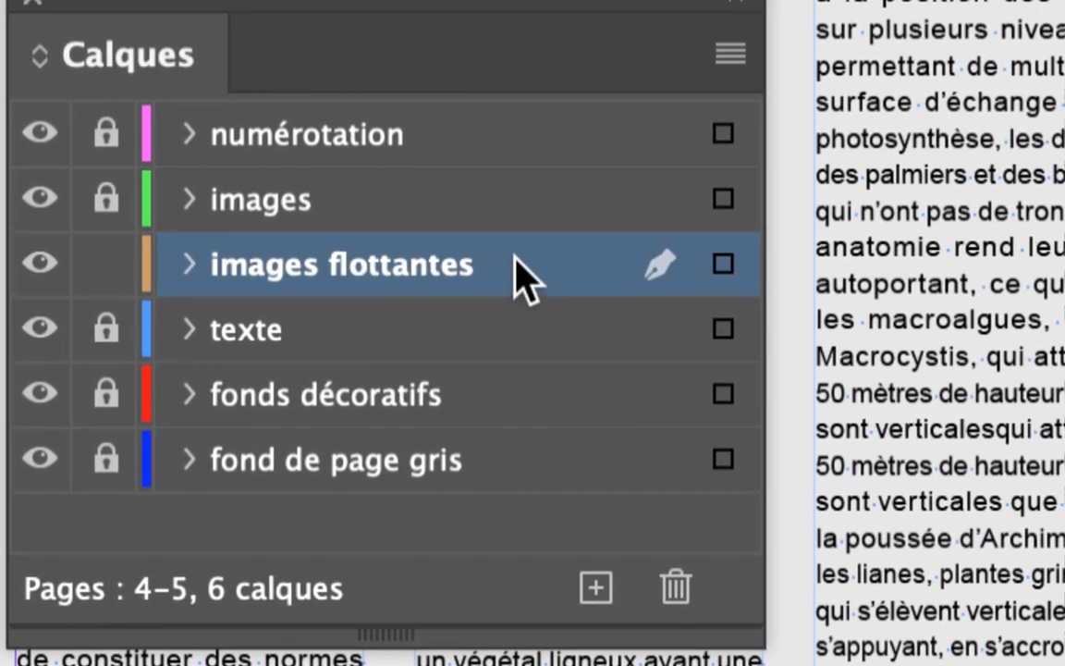
# Review the options of the images flottantes layer, including its name and Brun roux colour, and accept them.
pyautogui.doubleClick(515, 260)
pyautogui.moveTo(883, 137); pyautogui.dragTo(776, 175)
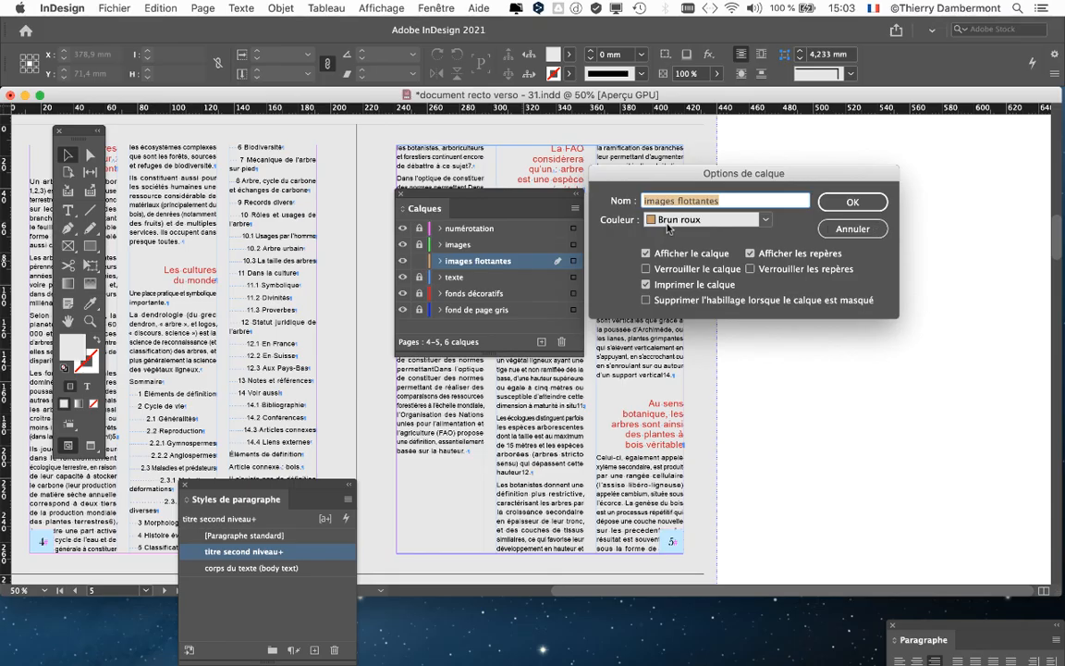
pyautogui.click(841, 206)
# Import the five mushroom images from the Links folder, loading them all for placement.
pyautogui.click(115, 8)
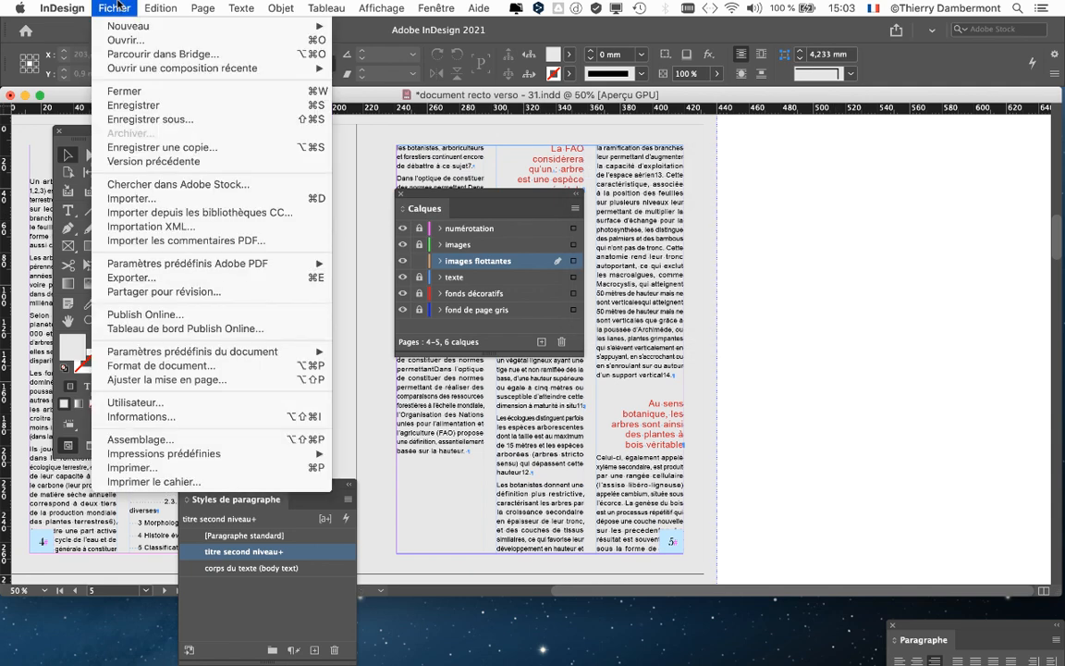
pyautogui.click(131, 198)
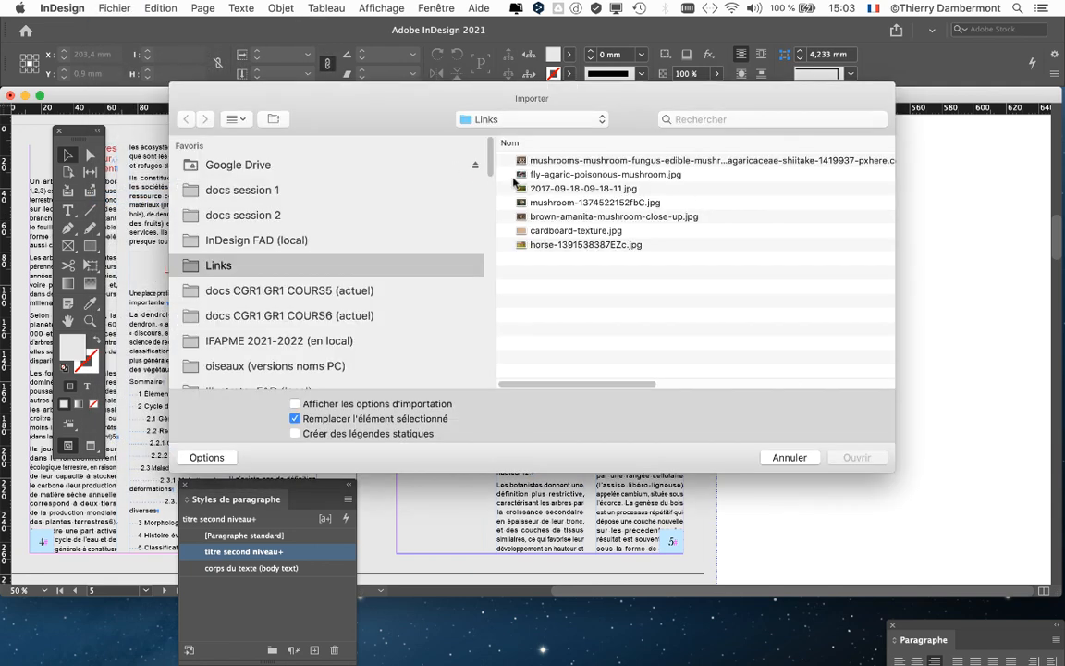
pyautogui.click(492, 160)
pyautogui.keyDown('shift'); pyautogui.click(484, 201); pyautogui.keyUp('shift')
pyautogui.click(853, 457)
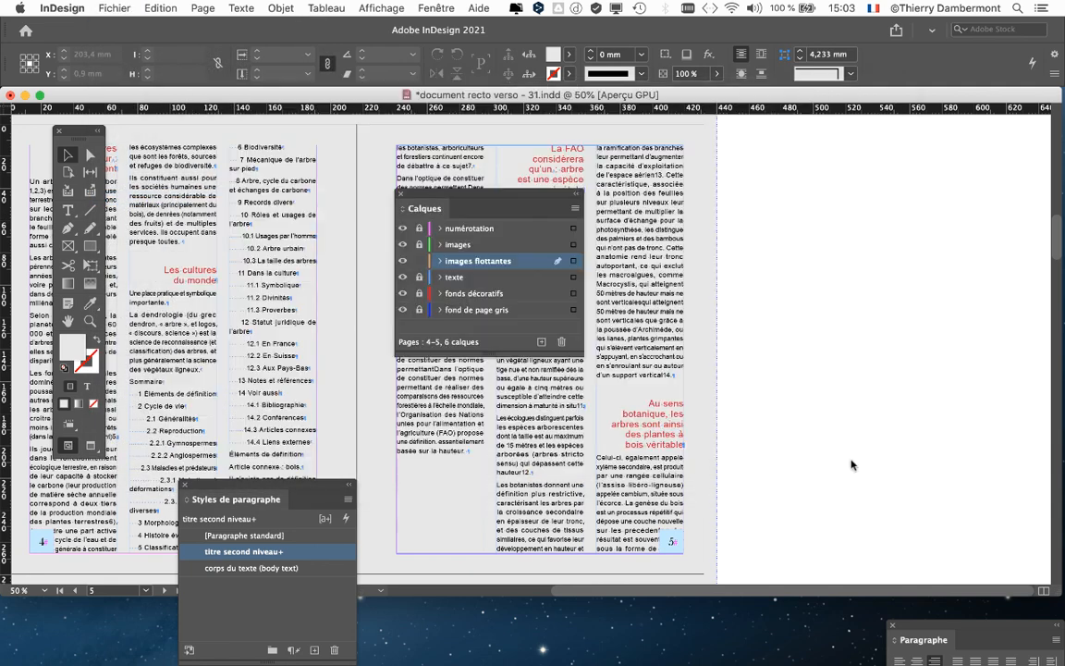
# Place the loaded mushroom images as a three-column grid about 163.5 mm wide on the pasteboard beside page 5.
pyautogui.moveTo(741, 158); pyautogui.dragTo(990, 428)
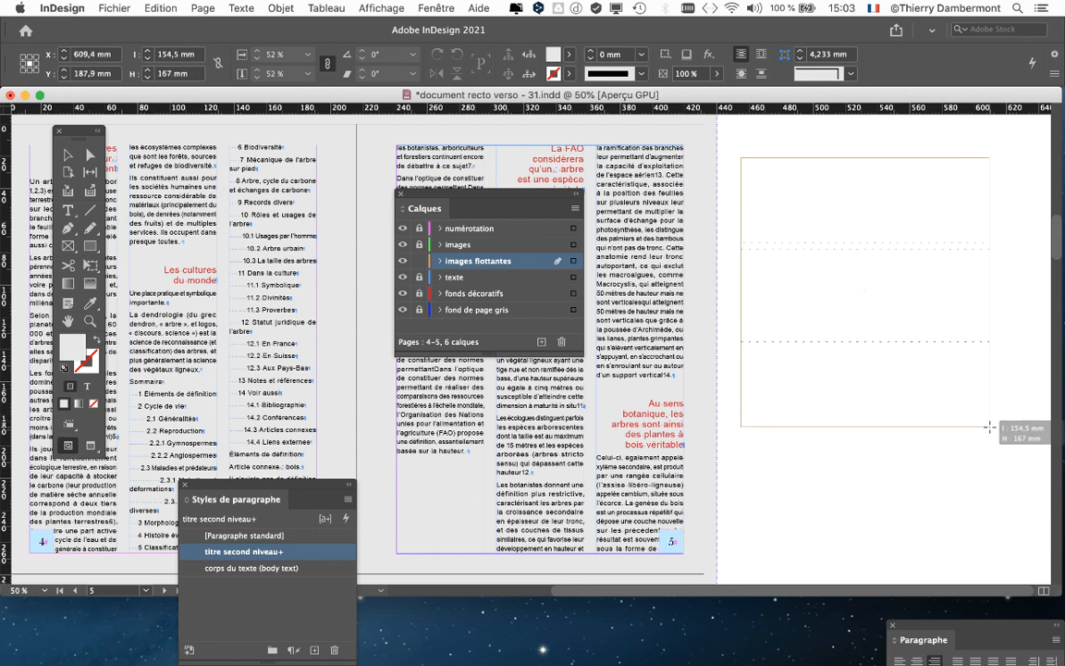
pyautogui.moveTo(990, 428)
pyautogui.mouseDown()
pyautogui.moveTo(1000, 445)
pyautogui.moveTo(1007, 420)
pyautogui.mouseUp()
pyautogui.press('Right')
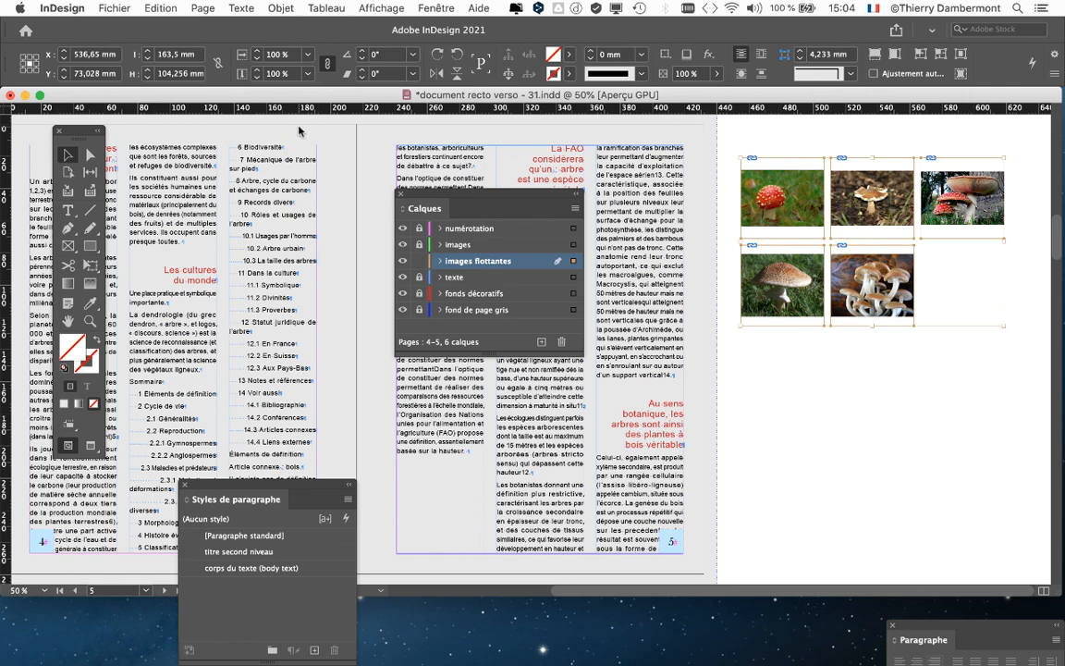
# Review the Interface preferences, including the option that shows thumbnails on import, and accept them.
pyautogui.click(62, 7)
pyautogui.moveTo(67, 40)
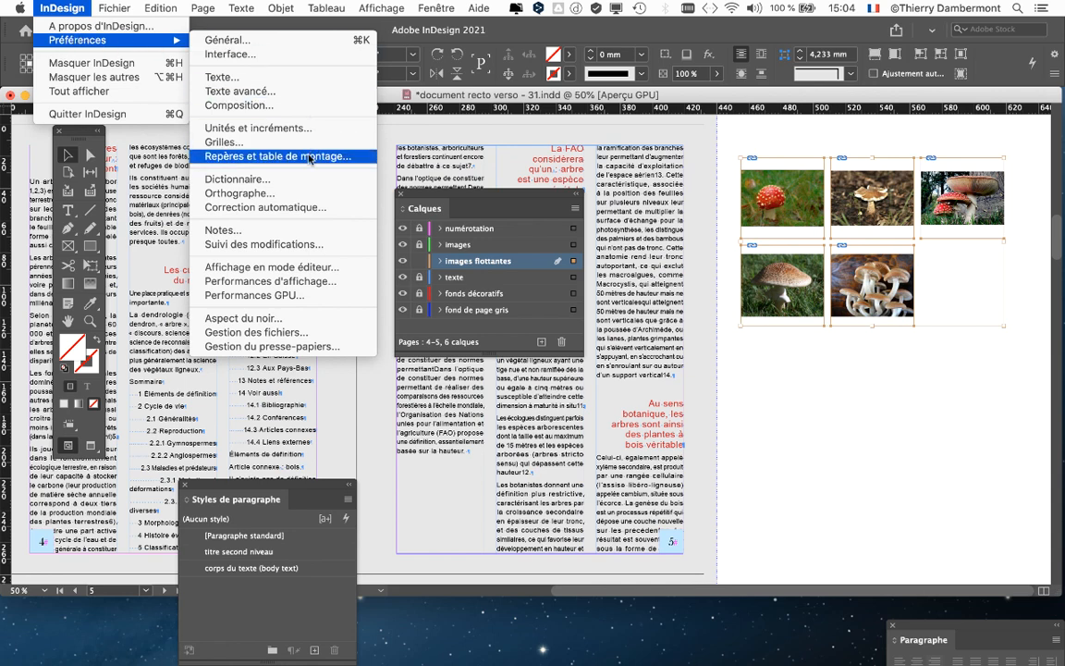
pyautogui.click(245, 54)
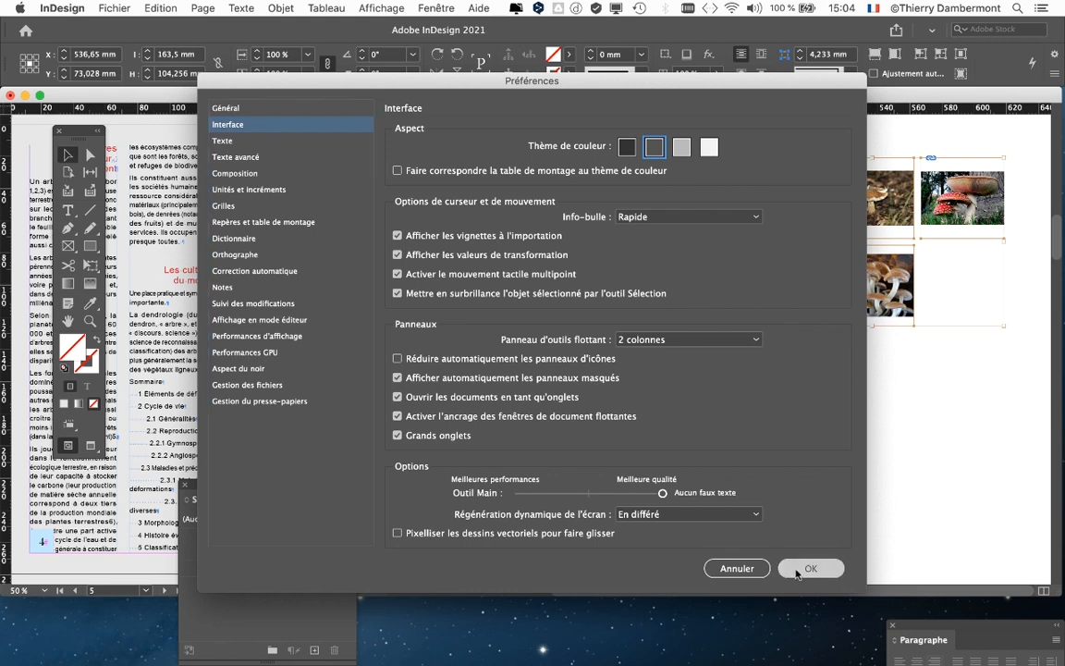
pyautogui.click(808, 569)
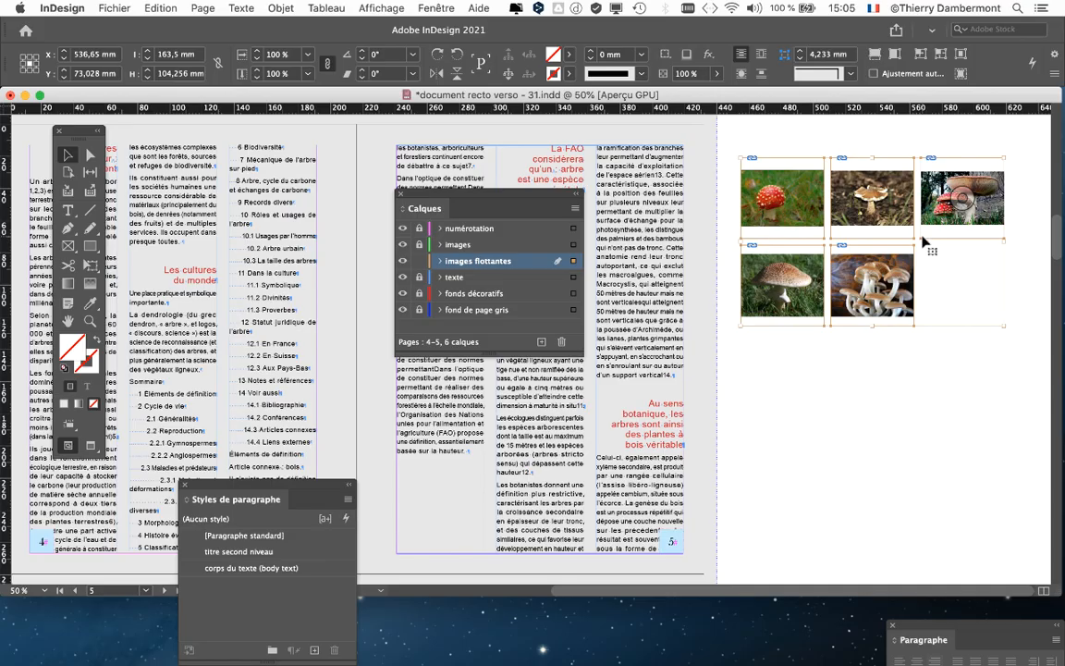
# Undo the mushroom grid placement and import the five mushroom images from the Links folder again.
pyautogui.press('super+z')
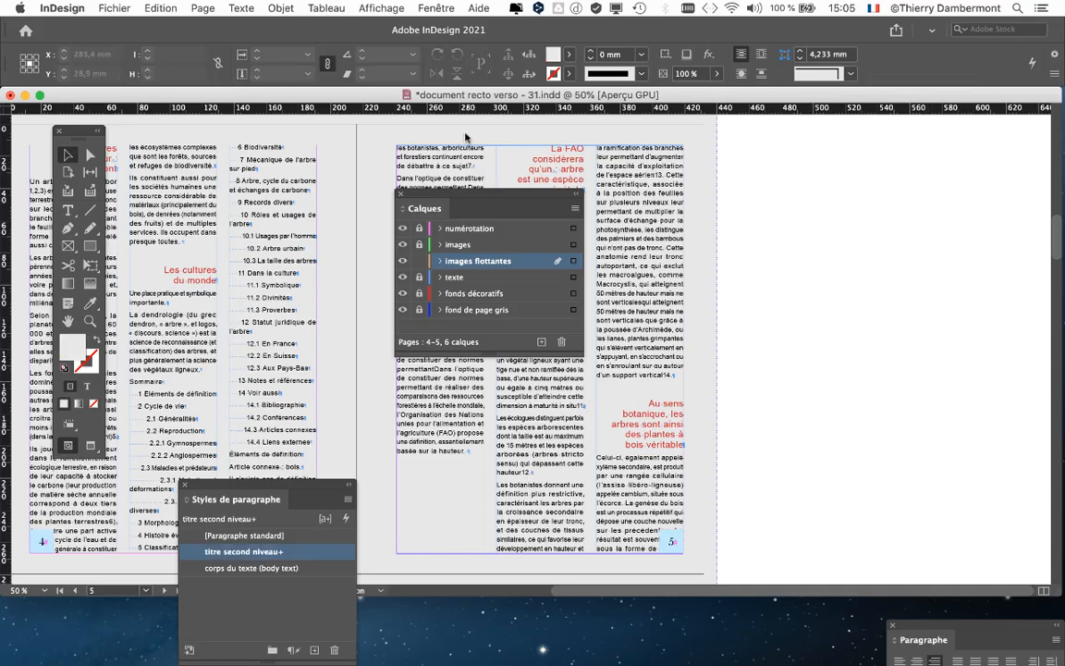
pyautogui.click(117, 7)
pyautogui.click(139, 198)
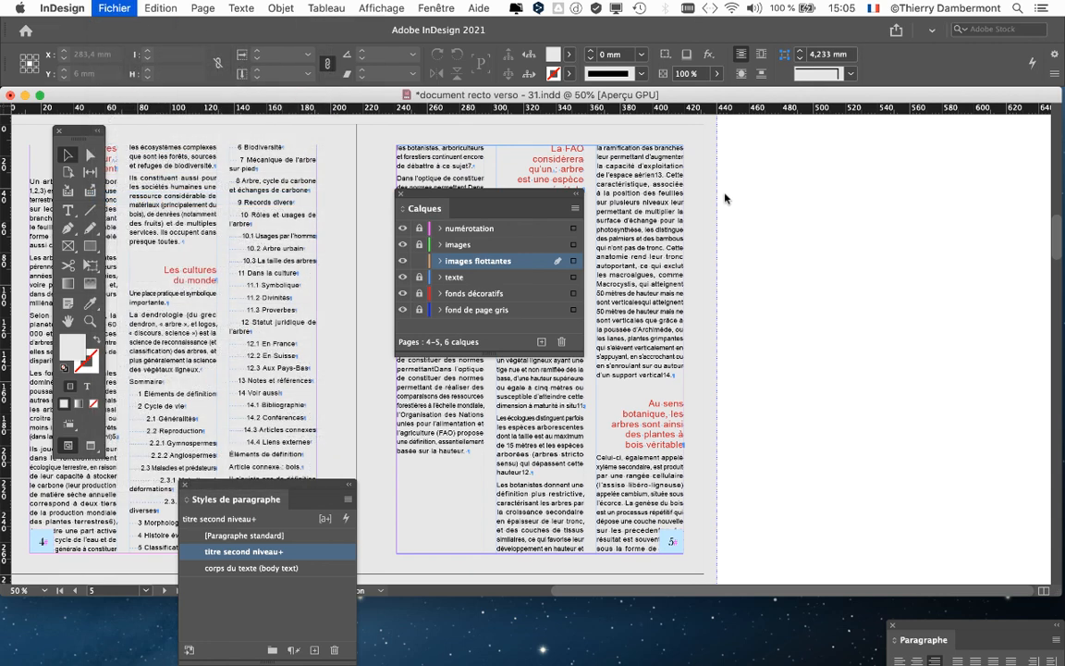
pyautogui.click(577, 162)
pyautogui.keyDown('shift'); pyautogui.click(559, 217); pyautogui.keyUp('shift')
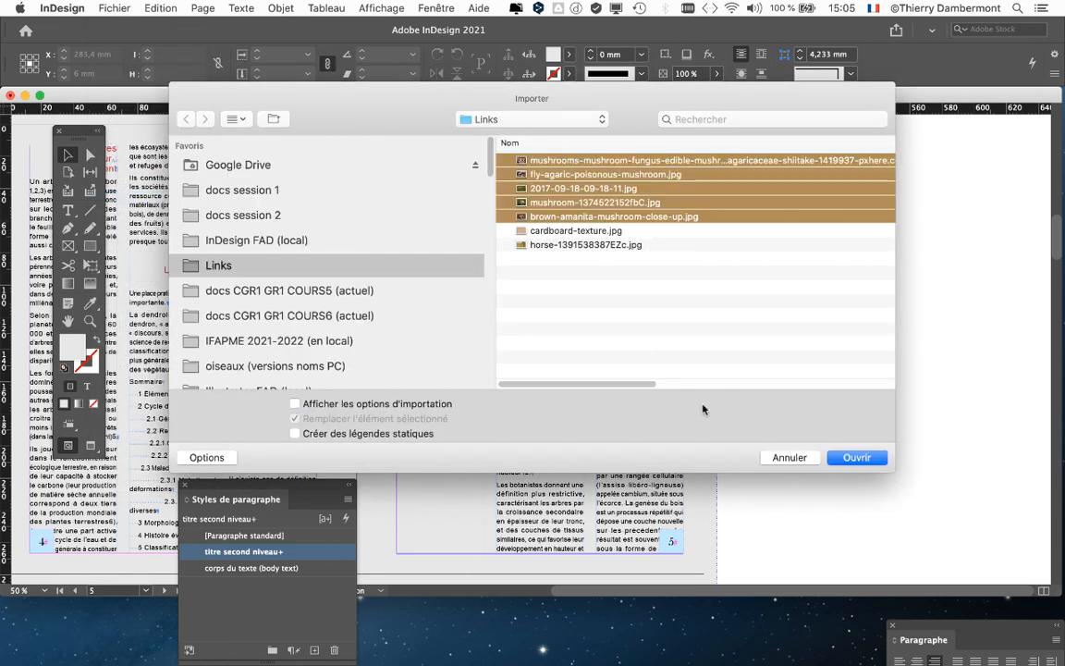
pyautogui.click(866, 458)
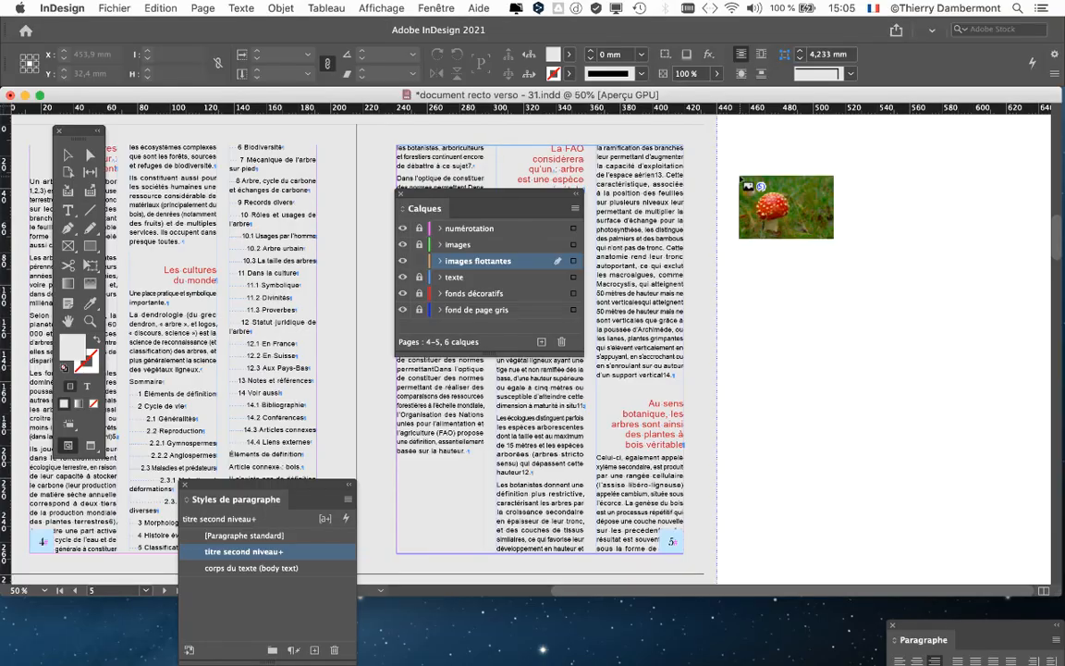
# Shift the document window and the Calques panel sideways to uncover the pasteboard beside page 5.
pyautogui.moveTo(658, 91); pyautogui.dragTo(335, 96)
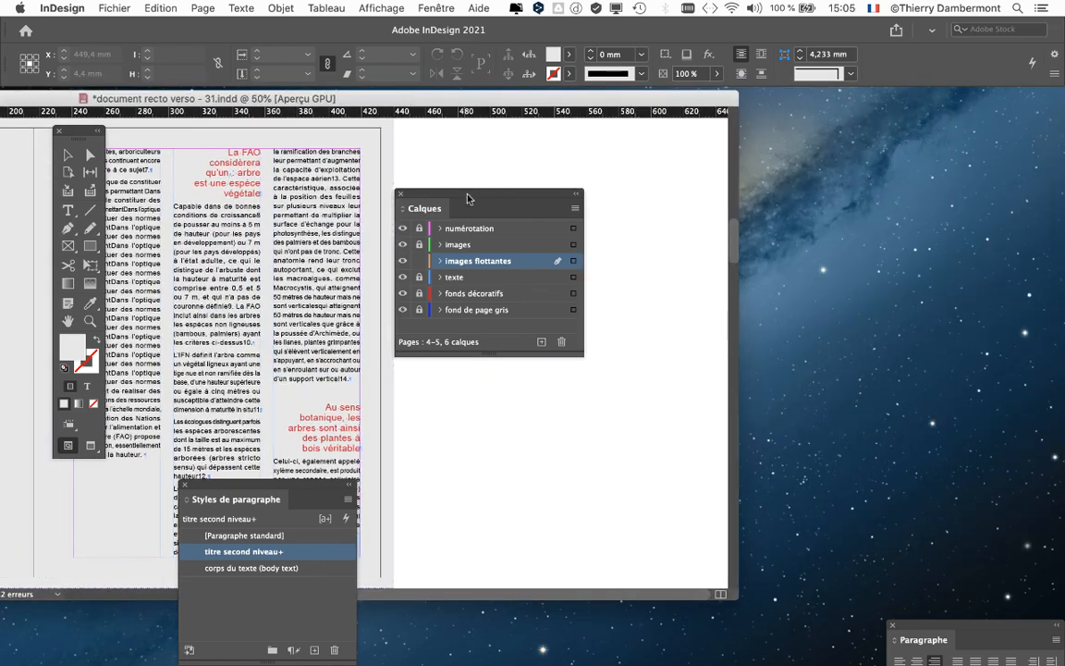
pyautogui.moveTo(564, 193); pyautogui.dragTo(1042, 179)
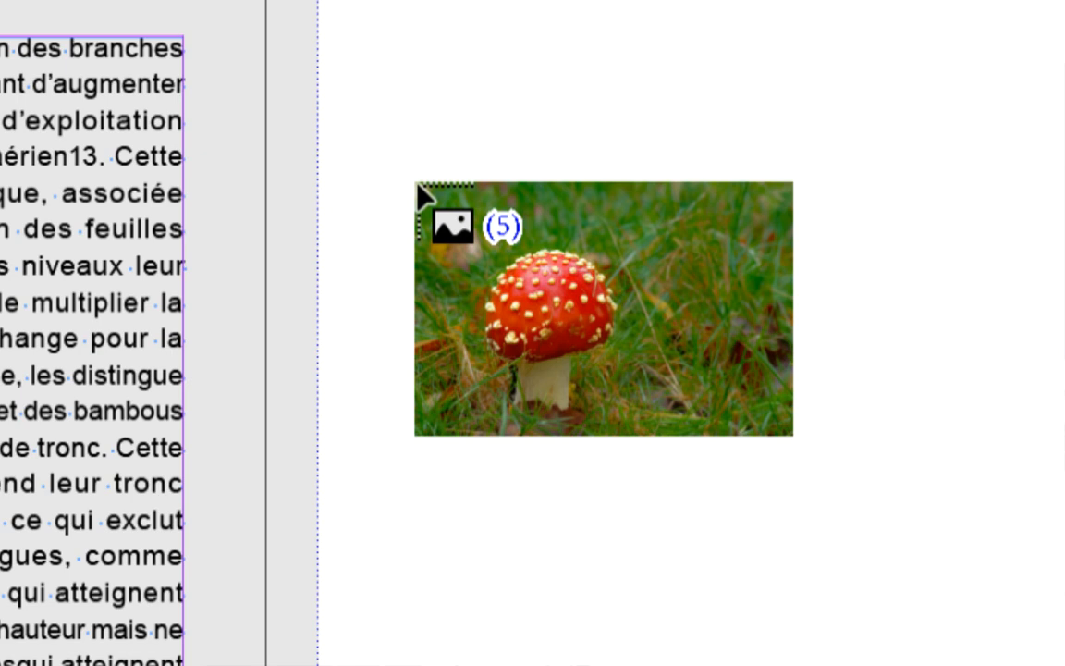
# Place the five loaded mushroom images as a three-column grid about 172.5 mm wide on the pasteboard beside page 5.
pyautogui.moveTo(421, 185); pyautogui.dragTo(421, 186)
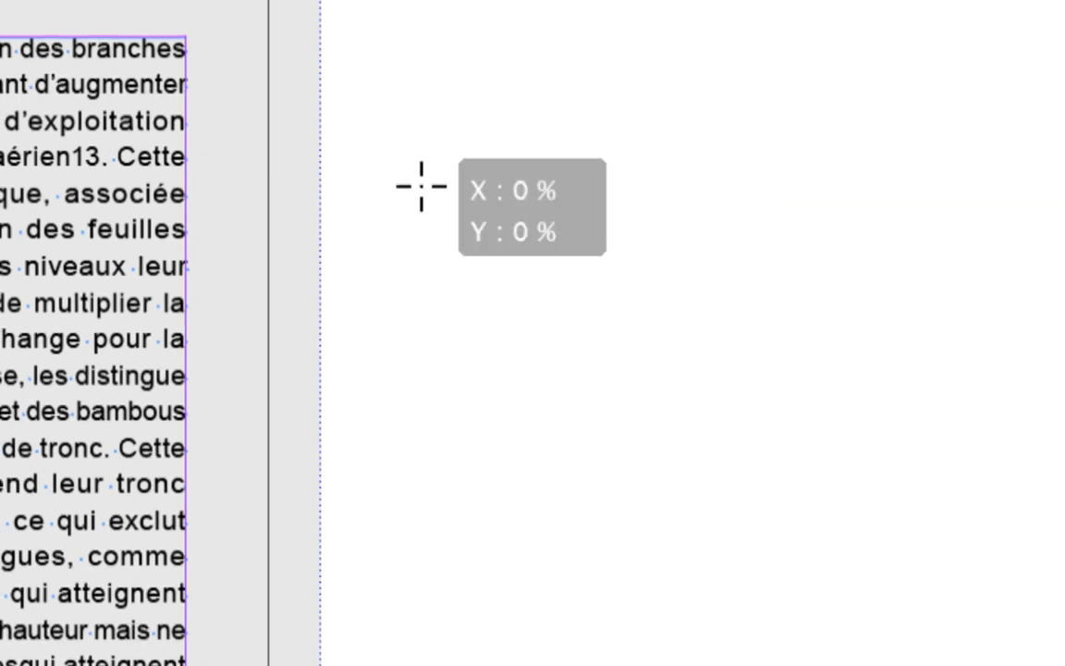
pyautogui.moveTo(421, 185); pyautogui.dragTo(520, 257)
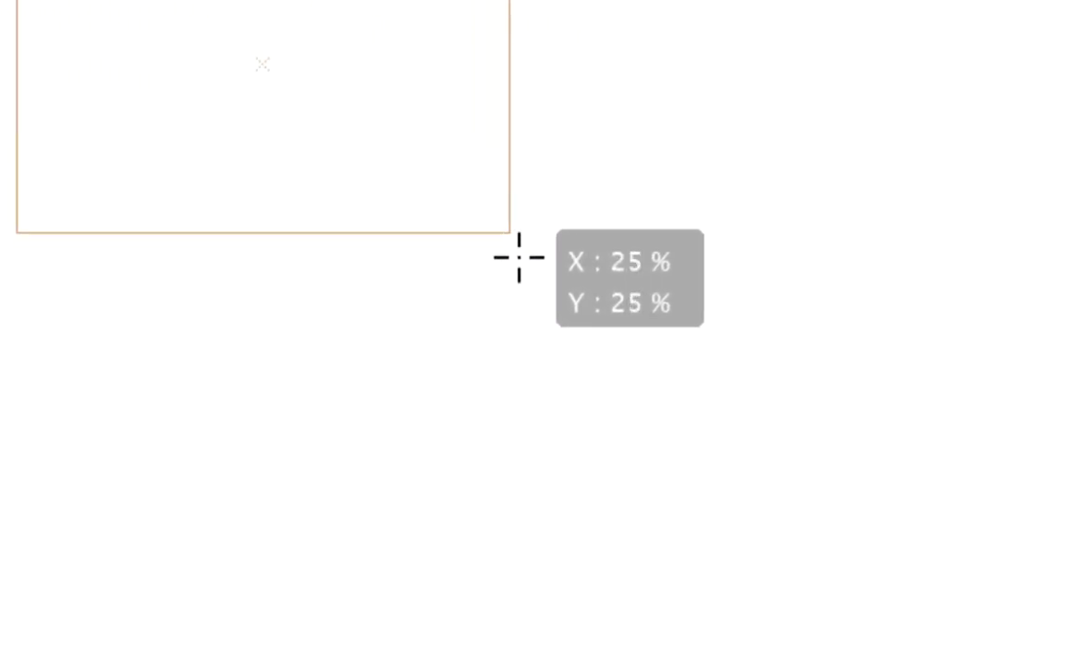
pyautogui.moveTo(519, 258); pyautogui.dragTo(504, 224)
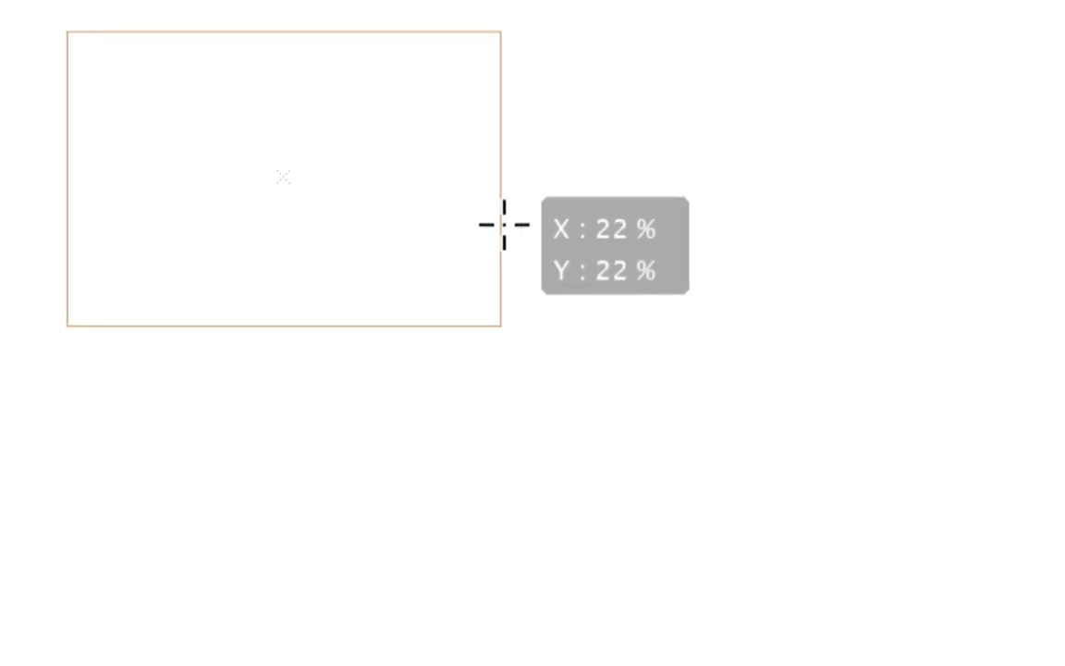
pyautogui.moveTo(504, 224); pyautogui.dragTo(638, 393)
pyautogui.press('Right')
pyautogui.press('Right')
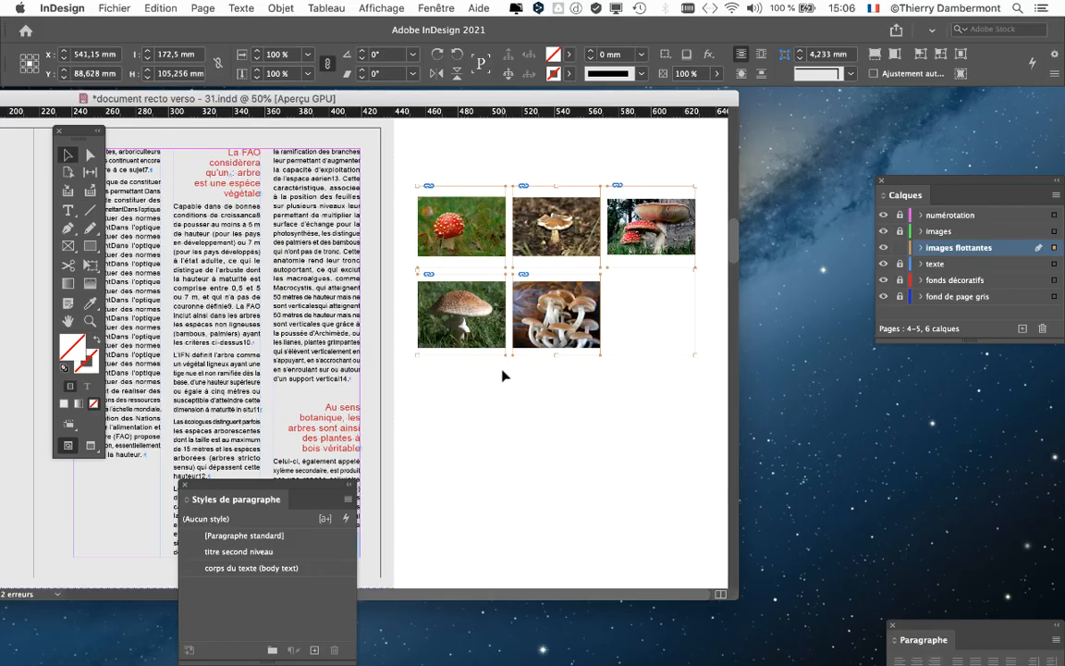
# Enlarge the document window and move the Calques panel clear of the placed mushroom grid.
pyautogui.moveTo(737, 597); pyautogui.dragTo(934, 616)
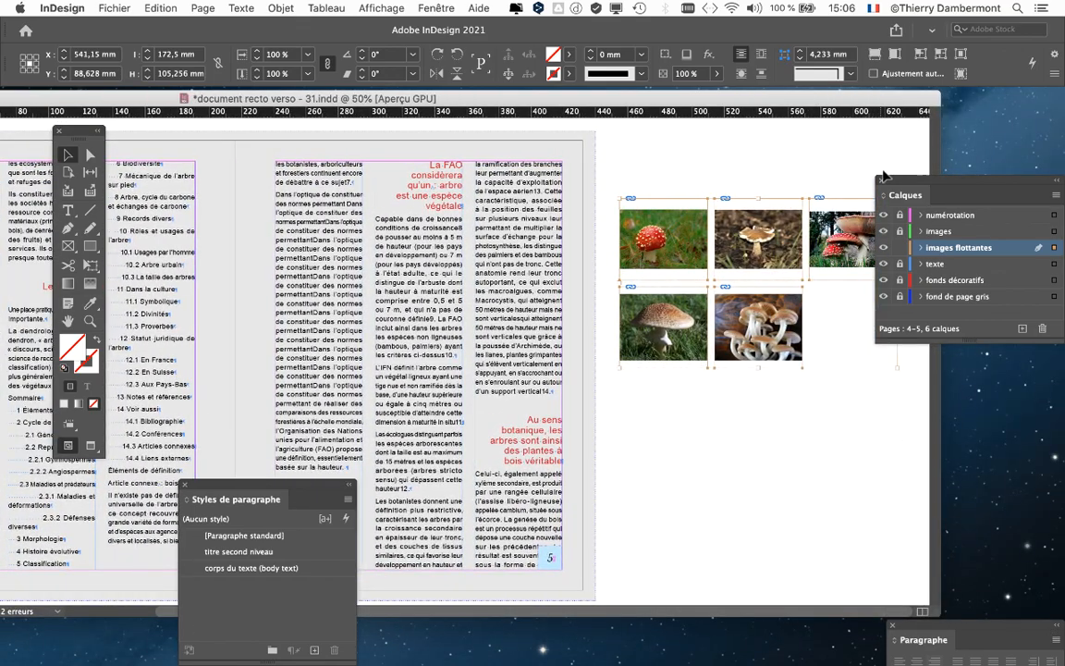
pyautogui.moveTo(898, 183); pyautogui.dragTo(981, 199)
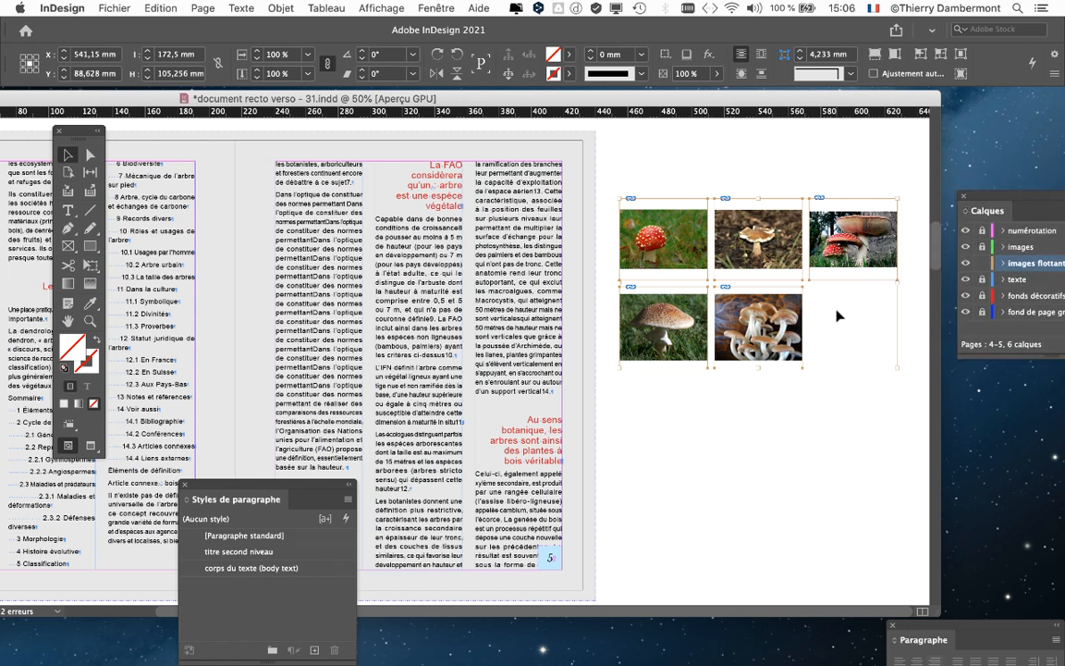